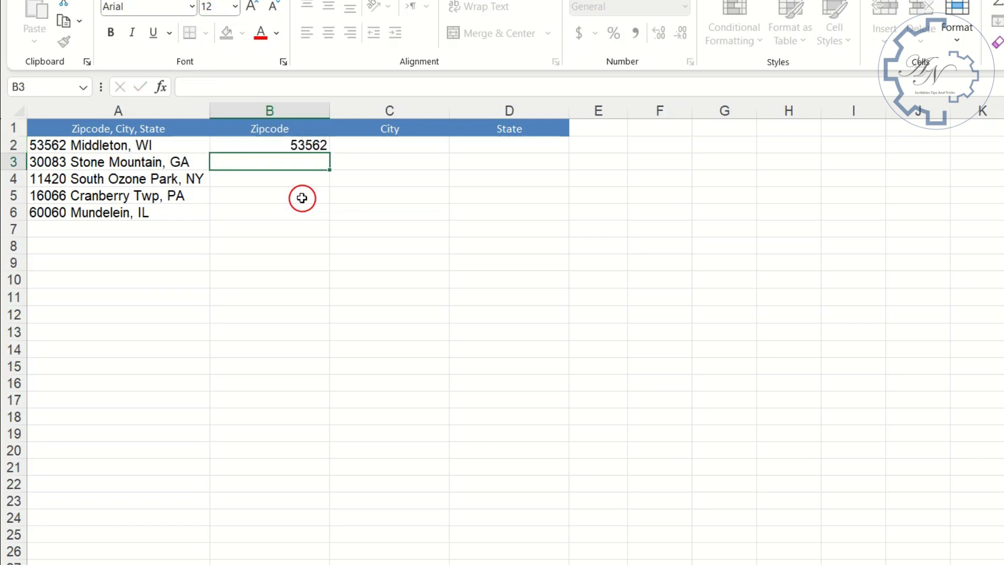
# Fill the zipcode in B2 down to B6 and change the fill to Flash Fill.
pyautogui.click(320, 146)
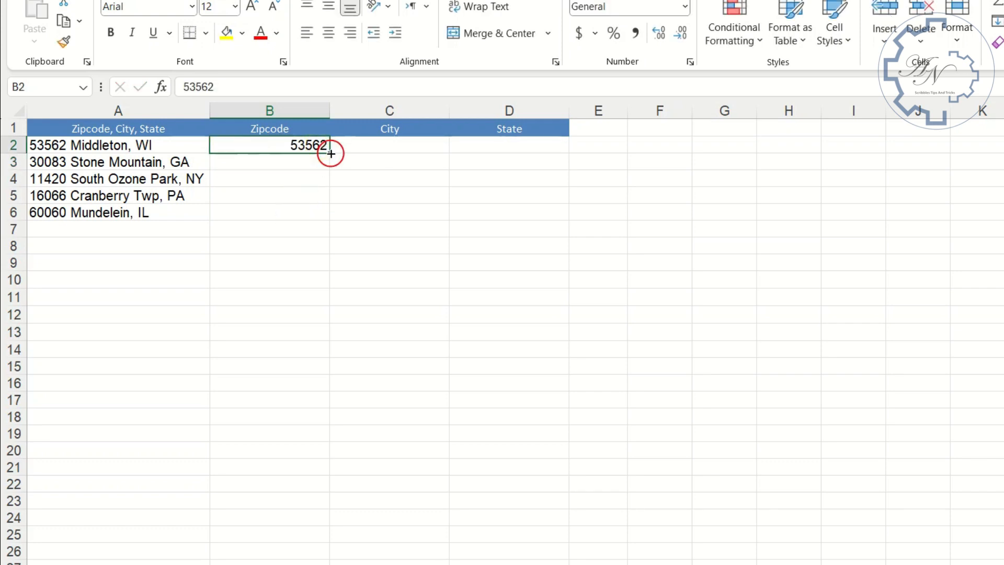
pyautogui.moveTo(329, 152); pyautogui.dragTo(324, 226)
pyautogui.click(352, 229)
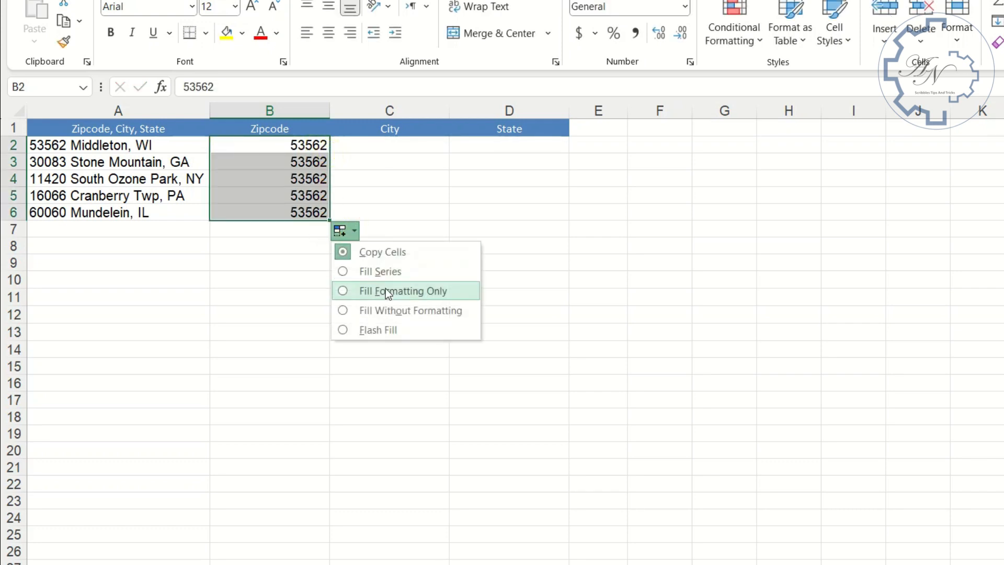
pyautogui.click(381, 330)
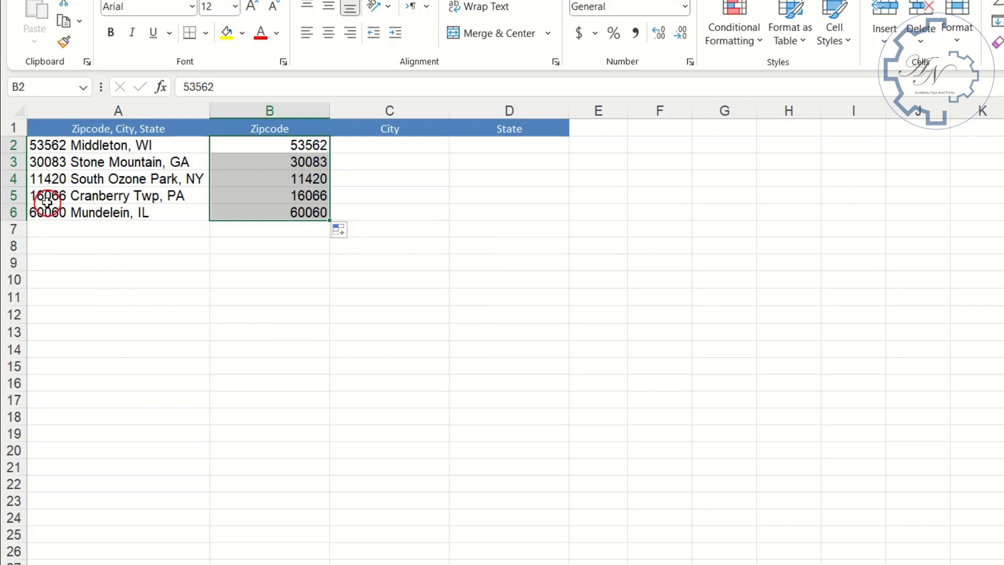
# Enter Middleton in C2 and fill the City column down to C6 with the Flash Fill option.
pyautogui.press('Right')
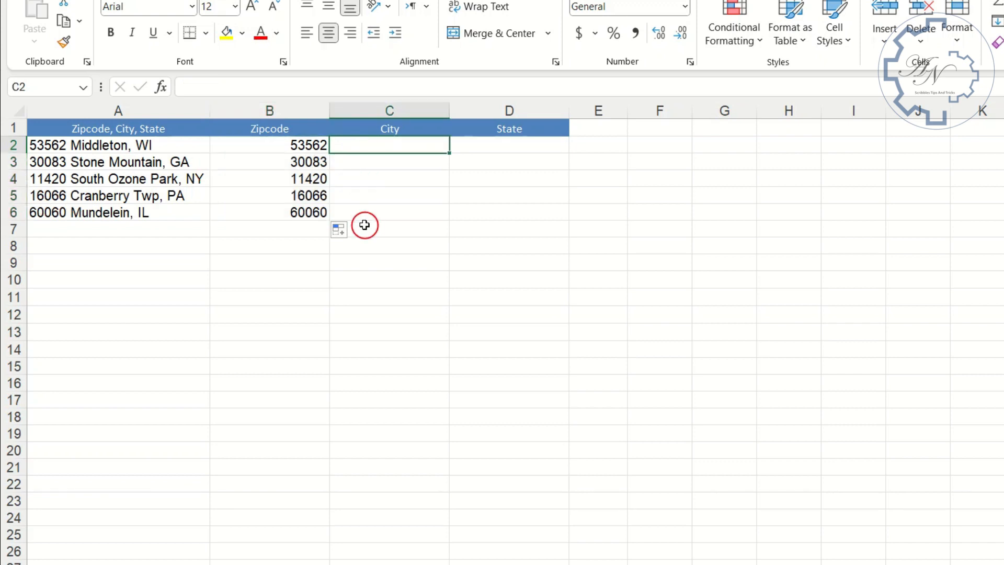
pyautogui.write('Middlet')
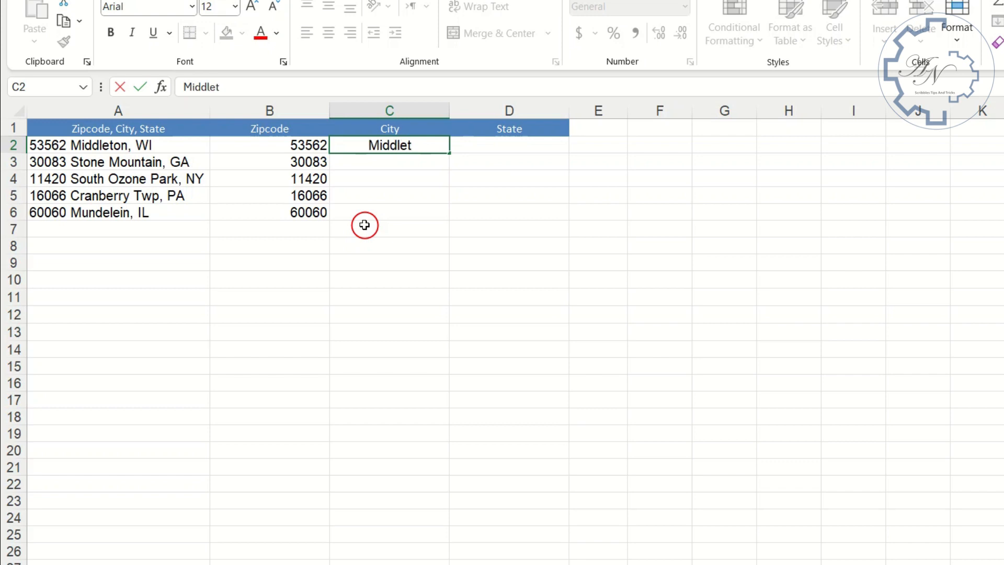
pyautogui.write('on')
pyautogui.press('Return')
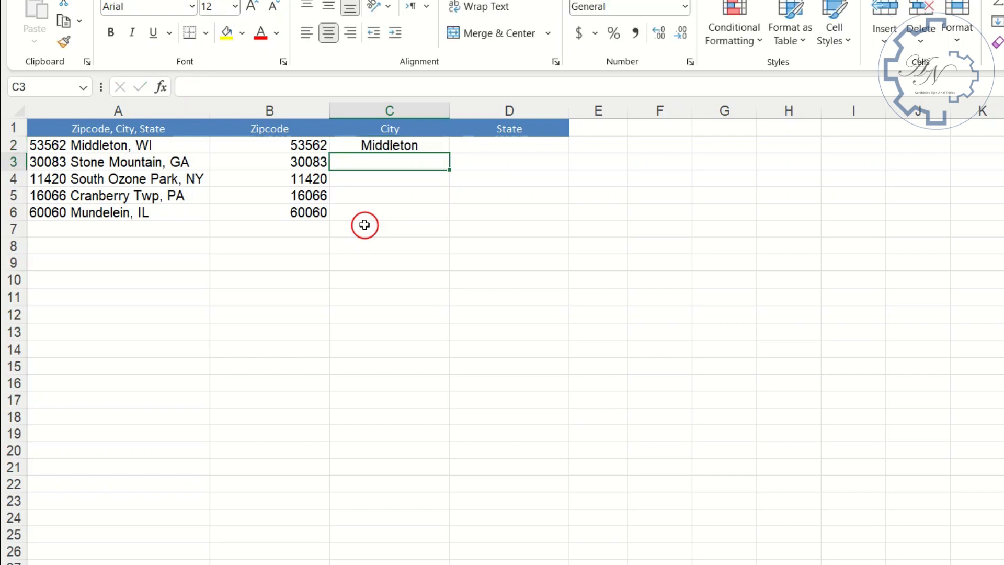
pyautogui.click(400, 147)
pyautogui.doubleClick(449, 154)
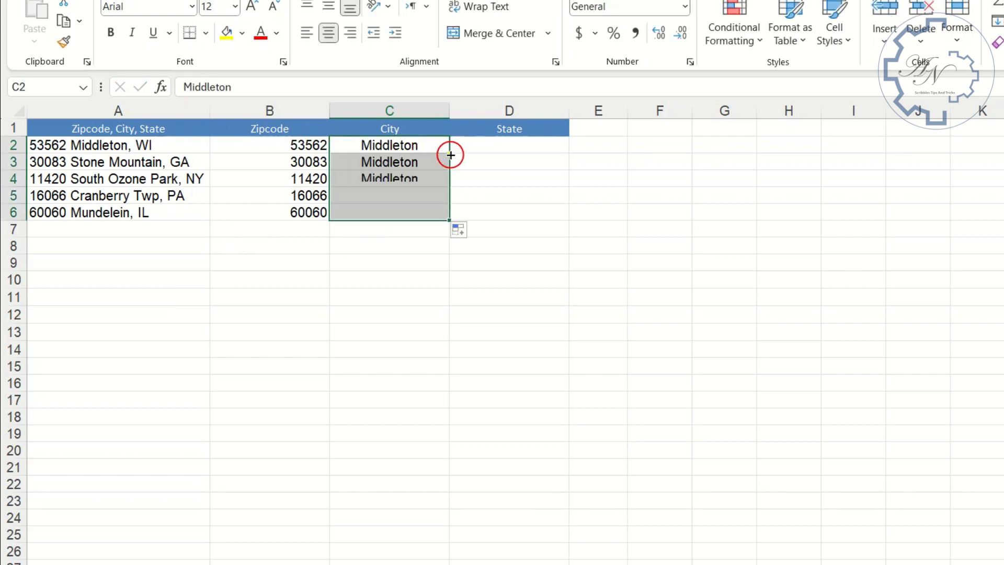
pyautogui.click(460, 231)
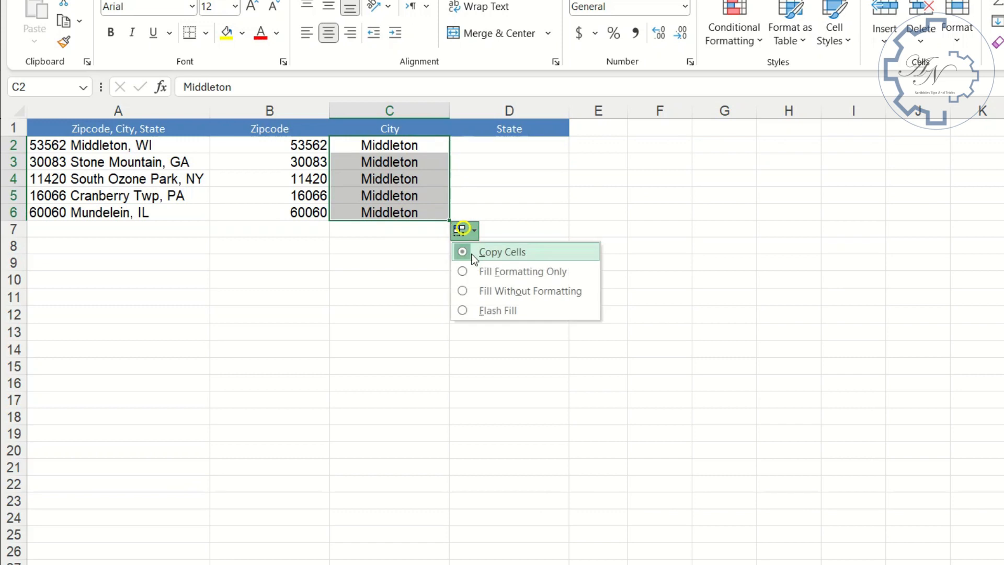
pyautogui.click(500, 310)
# Enter WI in D2 and fill the State column down to D6 with the Flash Fill option.
pyautogui.click(502, 145)
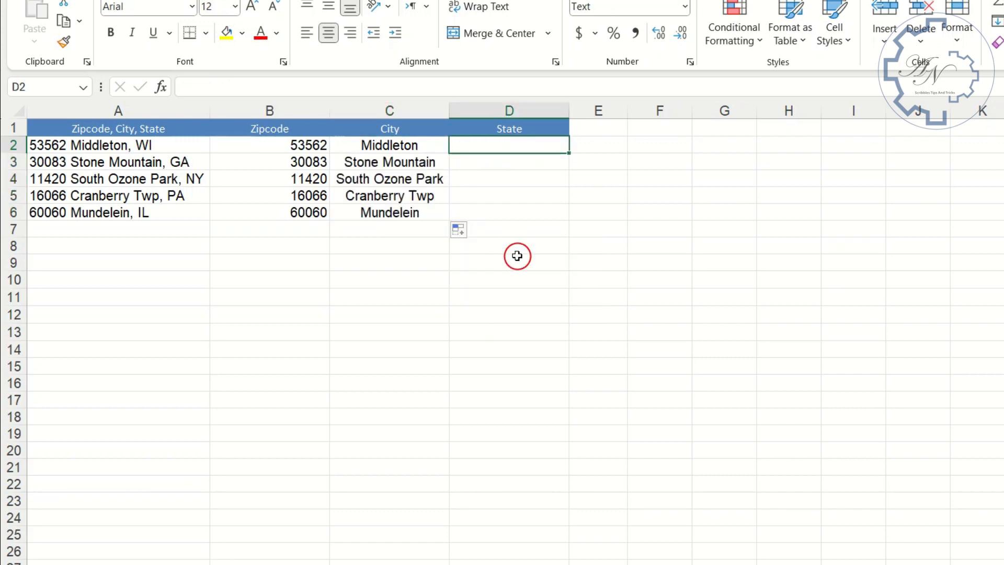
pyautogui.write('WI')
pyautogui.press('Return')
pyautogui.click(561, 140)
pyautogui.doubleClick(569, 154)
pyautogui.click(578, 230)
pyautogui.click(621, 306)
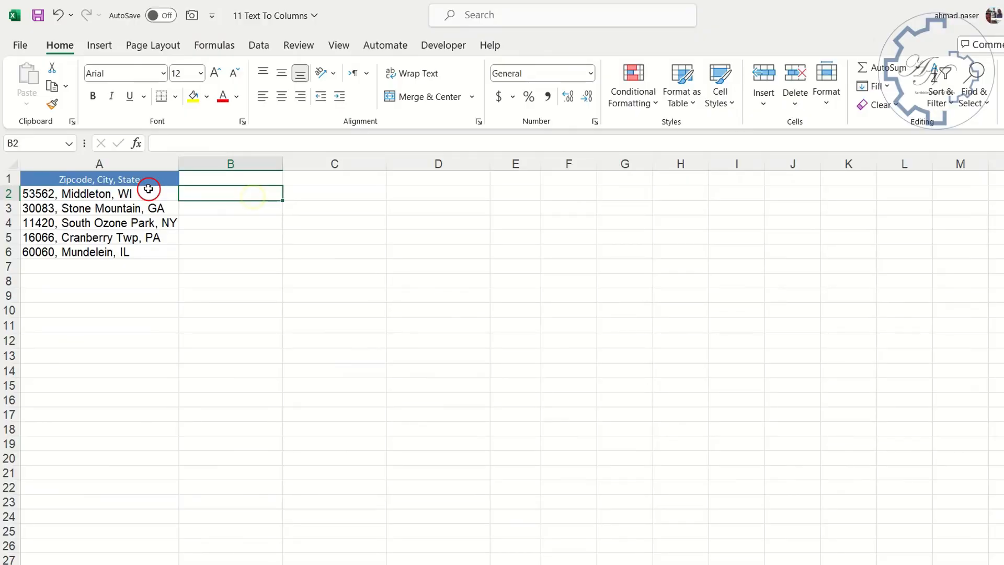
# Split A1:A6 with Text to Columns as Delimited data, keeping Tab and Comma as delimiters, General format and destination $A$1.
pyautogui.moveTo(149, 180); pyautogui.dragTo(133, 255)
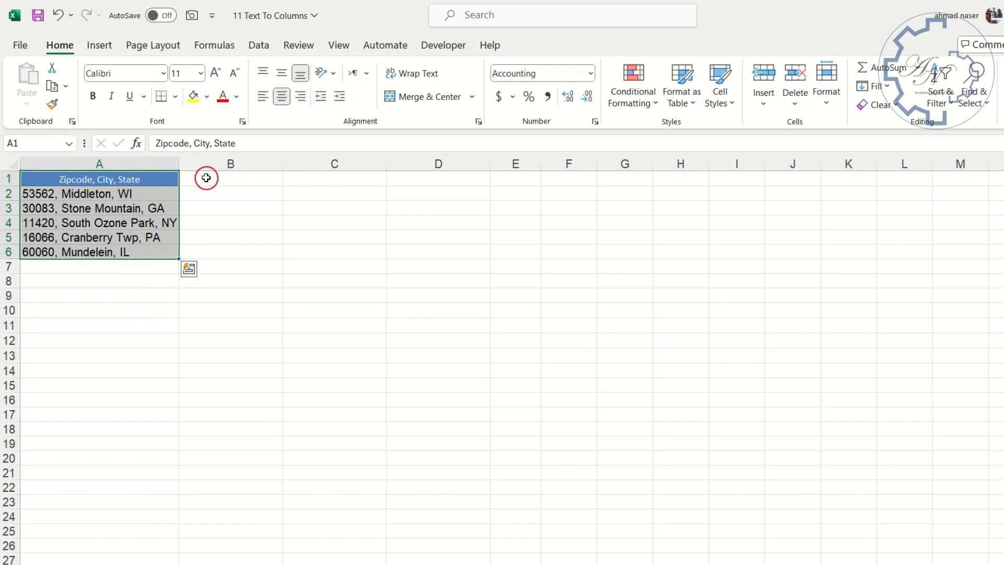
pyautogui.click(261, 46)
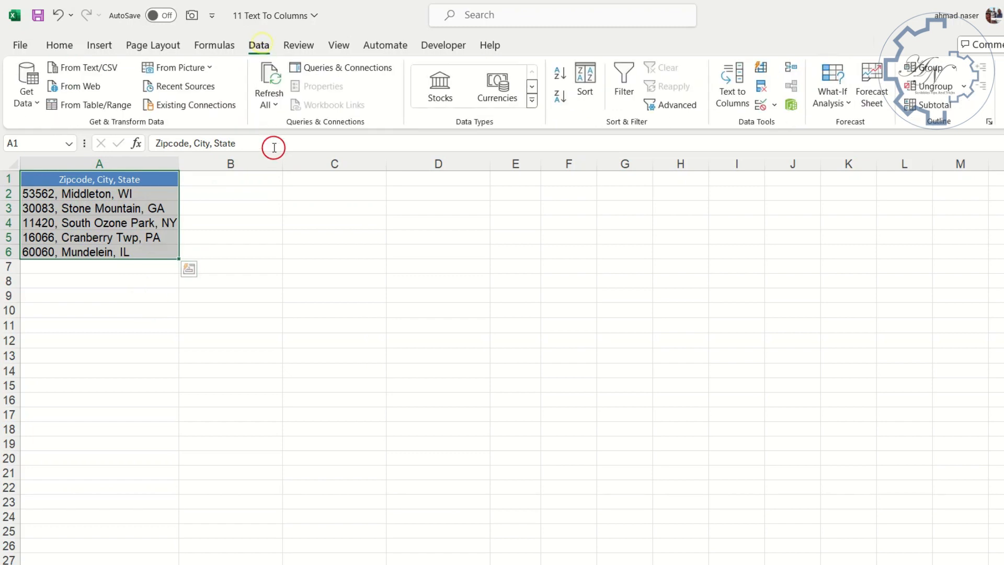
pyautogui.click(743, 112)
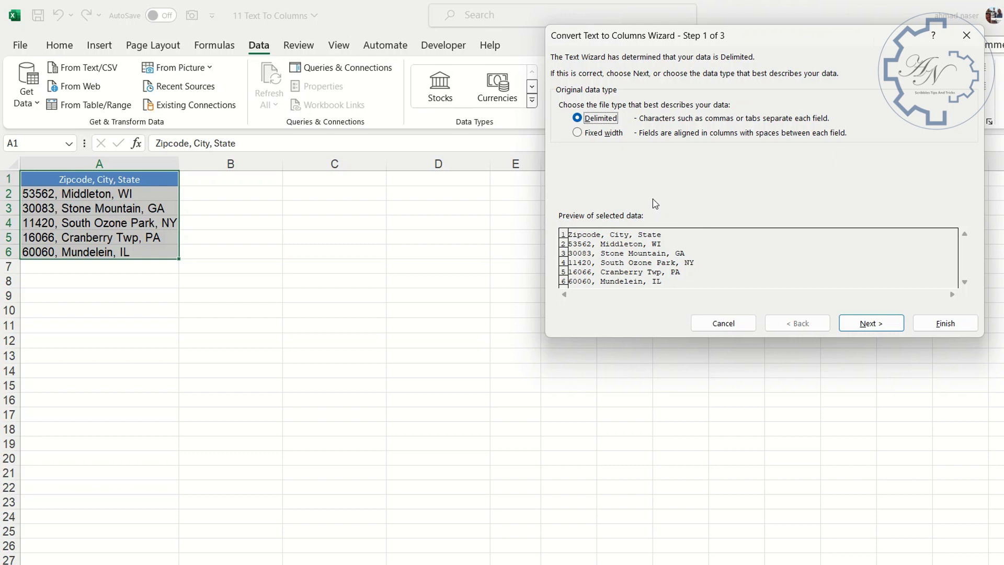
pyautogui.click(870, 323)
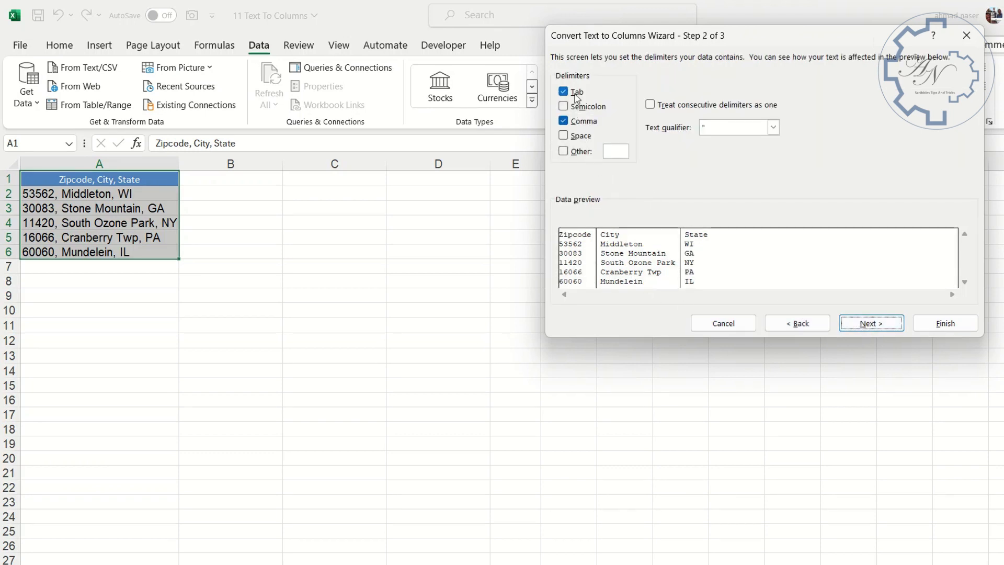
pyautogui.click(581, 122)
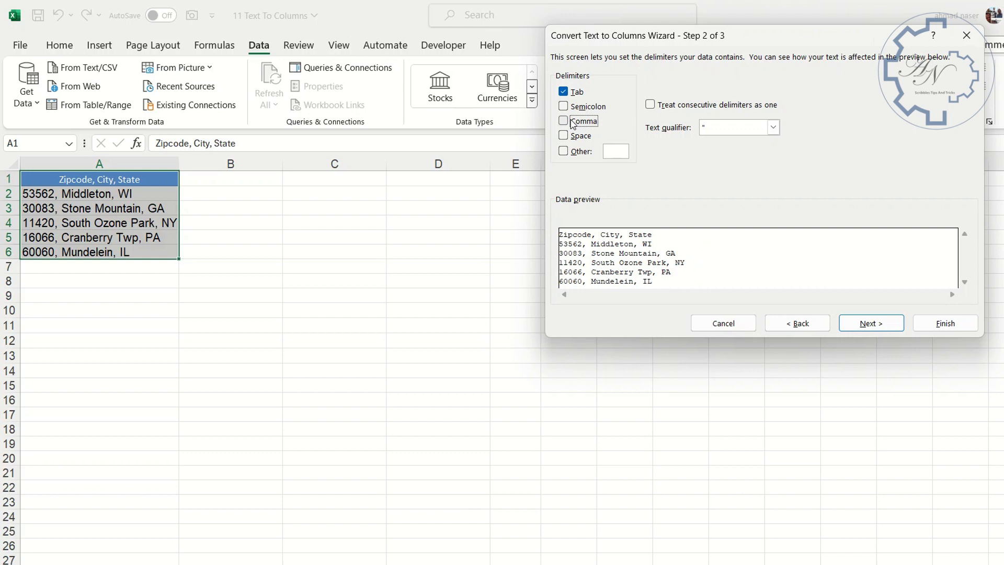
pyautogui.click(573, 122)
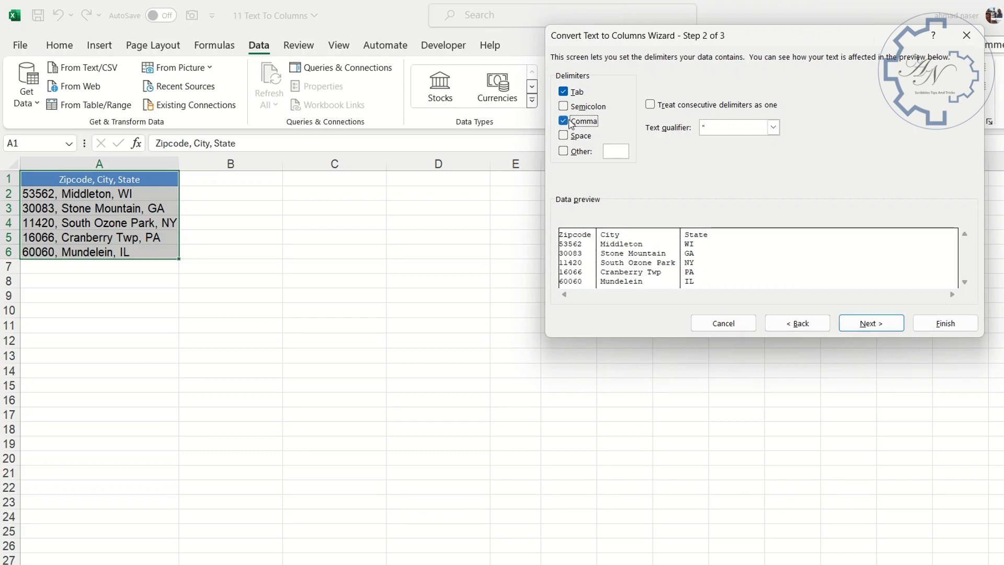
pyautogui.click(871, 324)
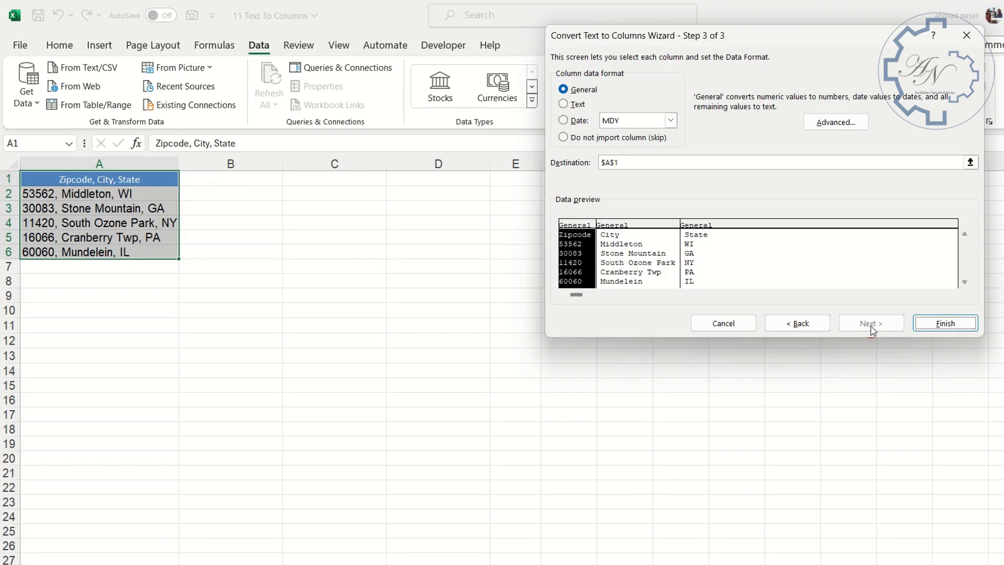
pyautogui.click(928, 329)
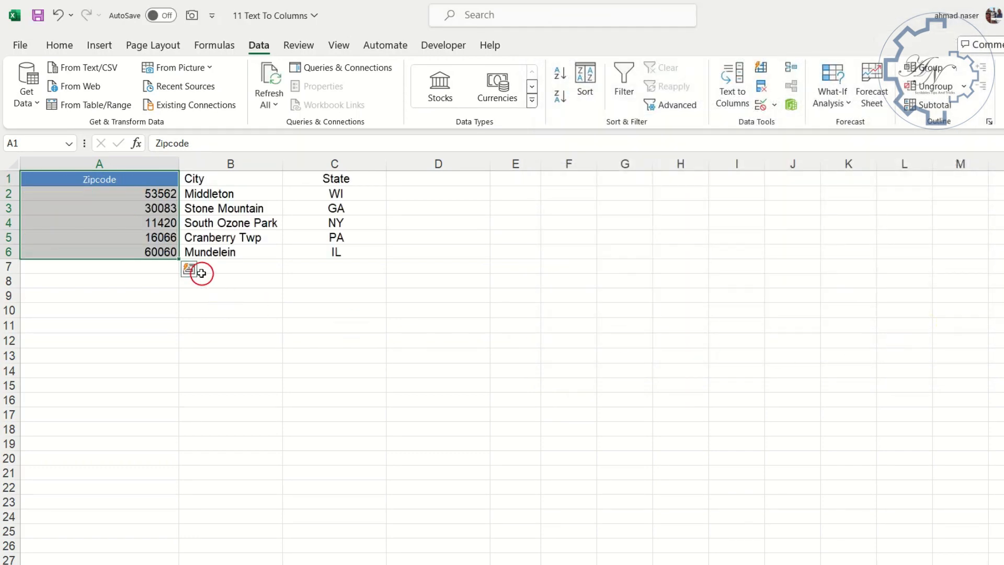
pyautogui.click(147, 234)
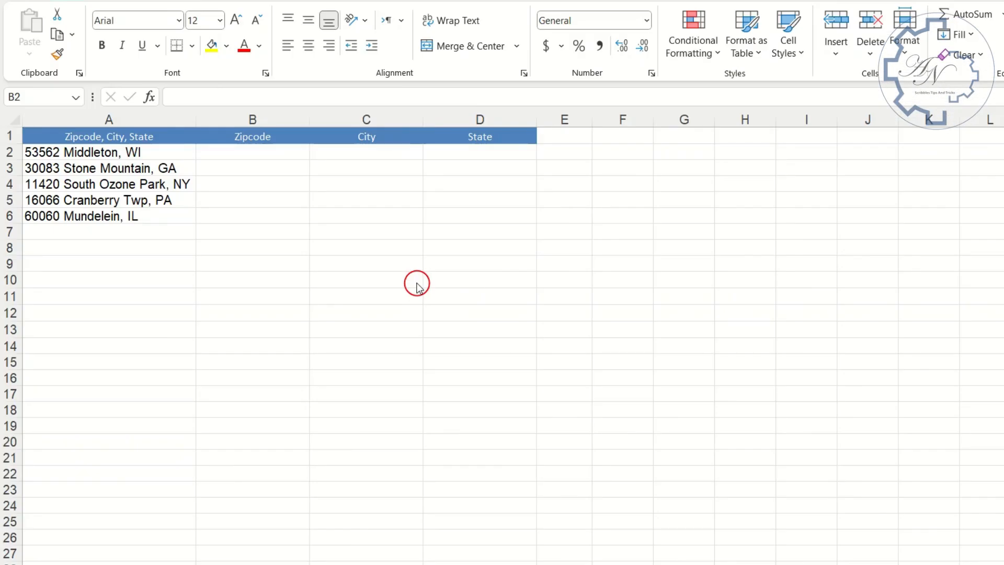
# Try extracting the zipcodes into B2:B6 with =LEFT(A2,5), and undo both the fill and the formula.
pyautogui.click(49, 151)
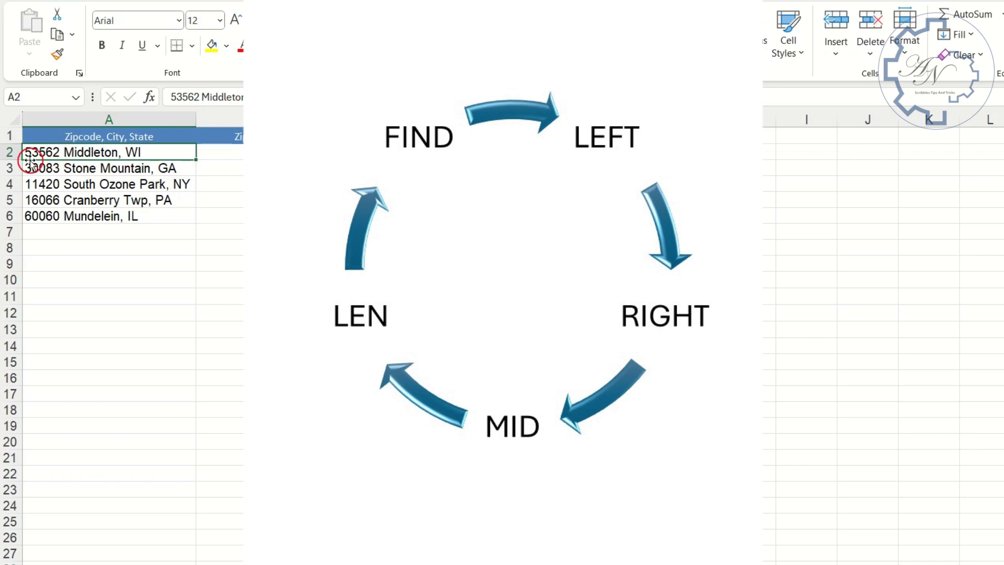
pyautogui.click(214, 156)
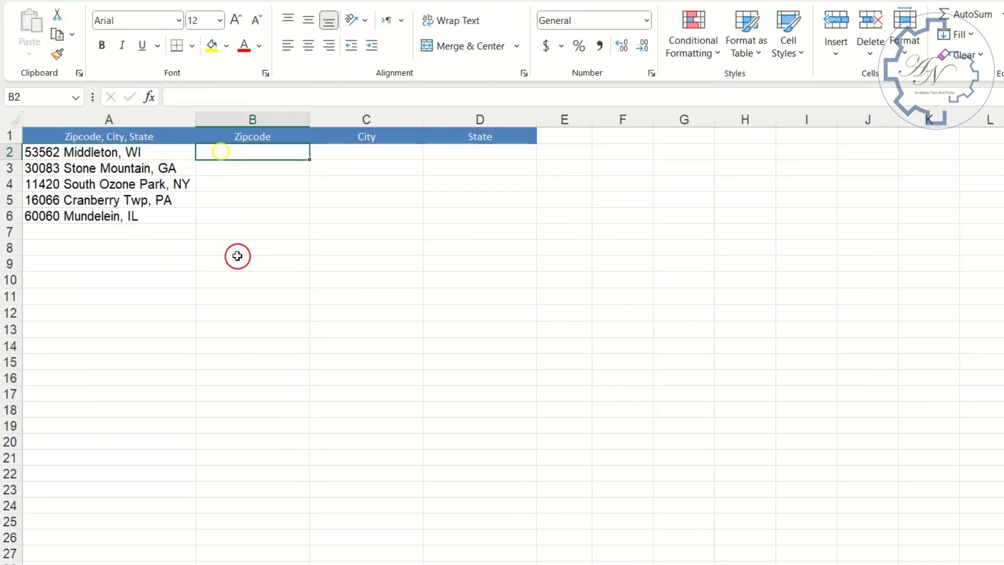
pyautogui.write('=lef')
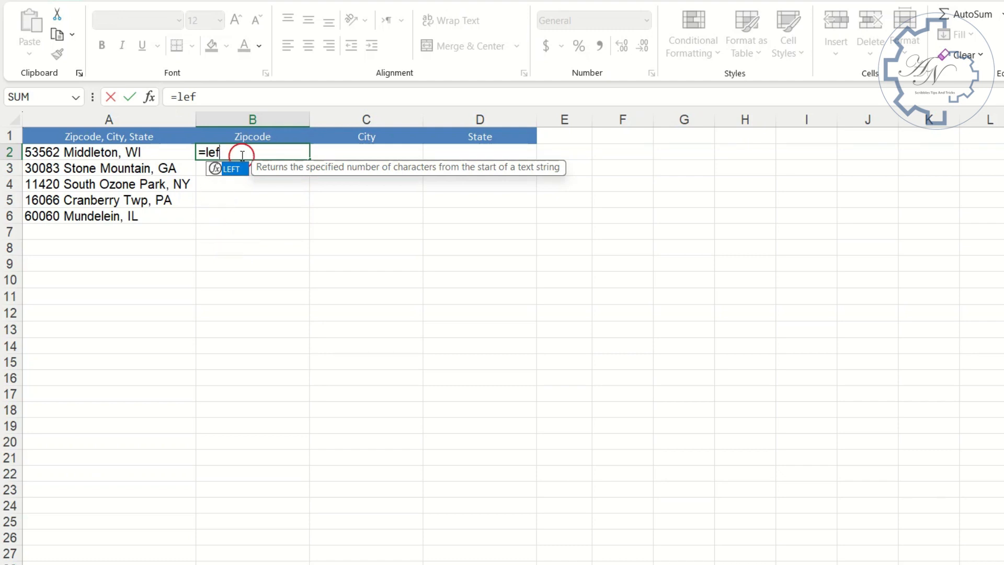
pyautogui.doubleClick(229, 175)
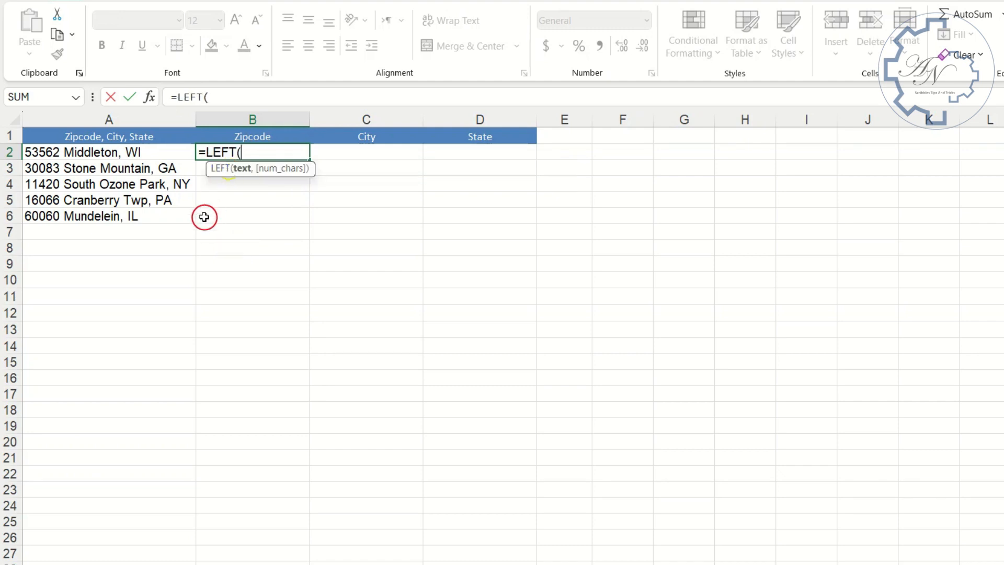
pyautogui.click(133, 151)
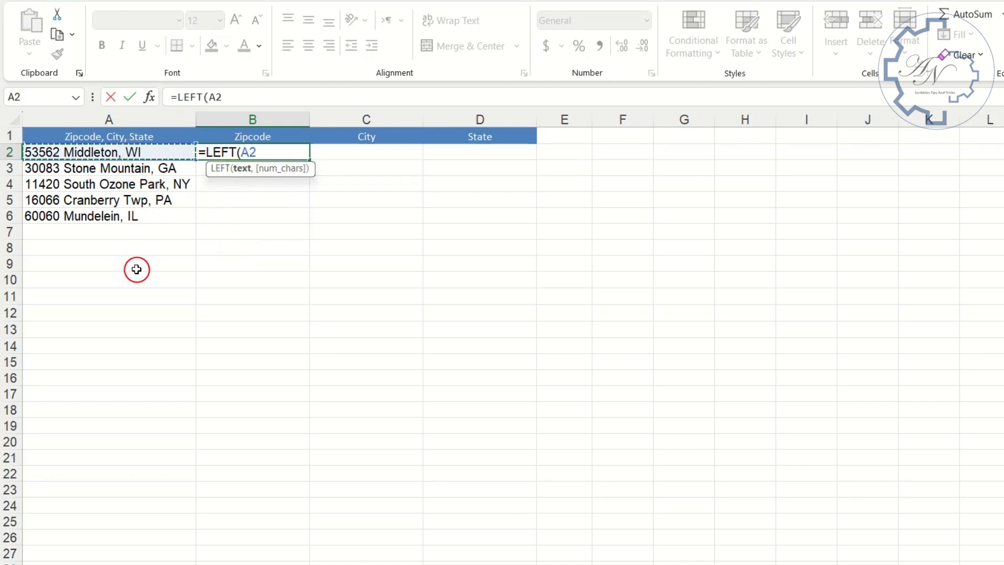
pyautogui.write(',5')
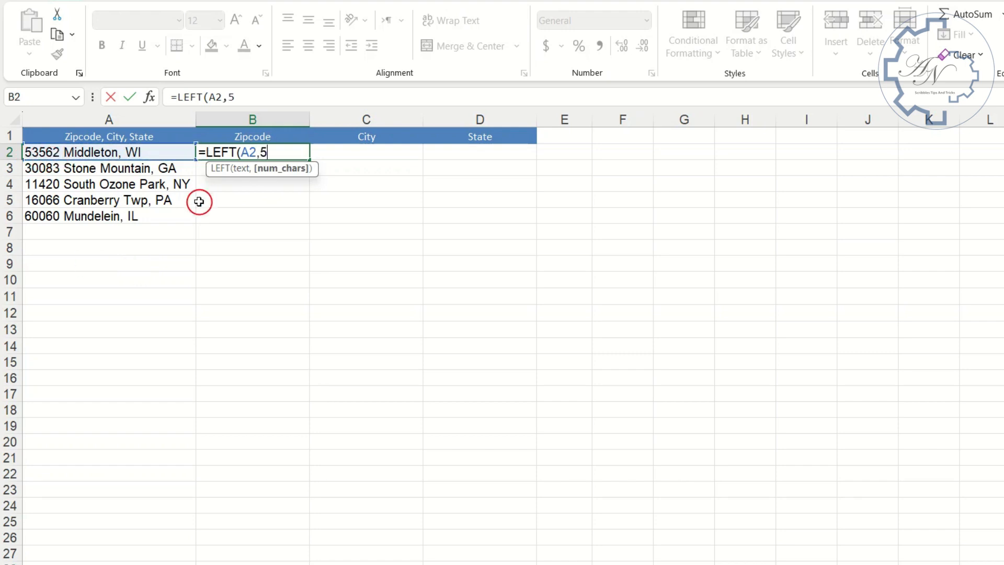
pyautogui.press('Return')
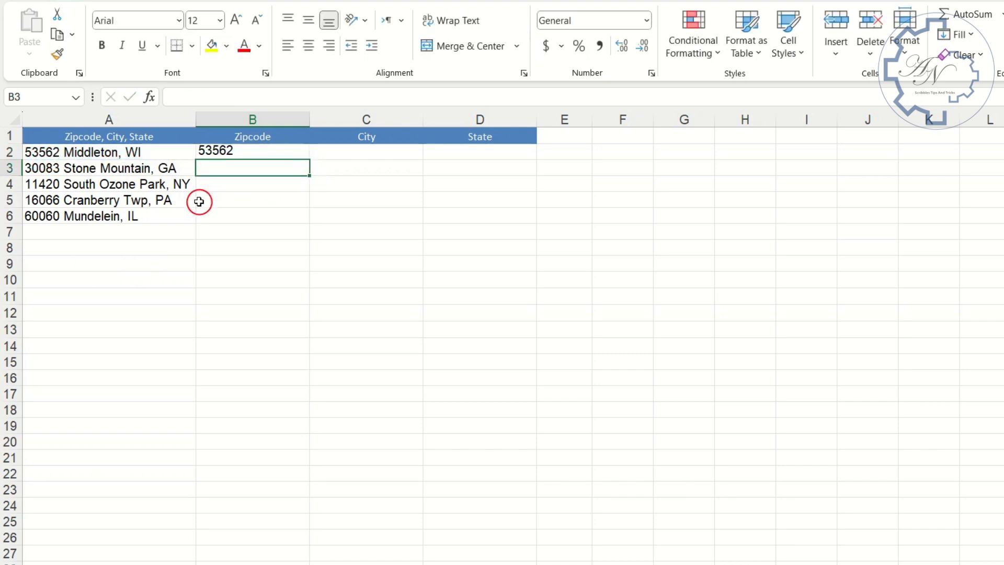
pyautogui.click(231, 146)
pyautogui.doubleClick(308, 159)
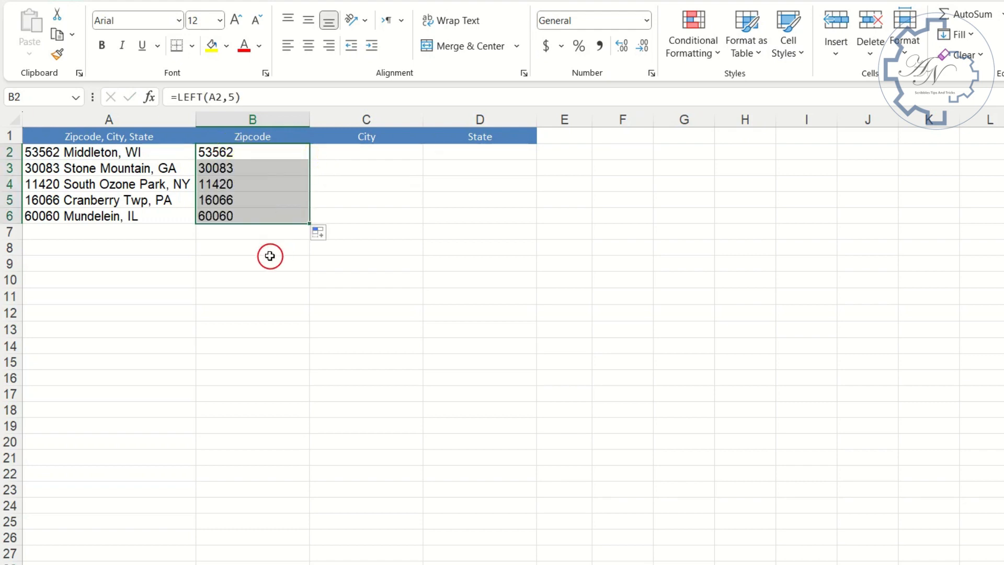
pyautogui.hotkey('ctrl', 'z')
pyautogui.hotkey('ctrl', 'z')
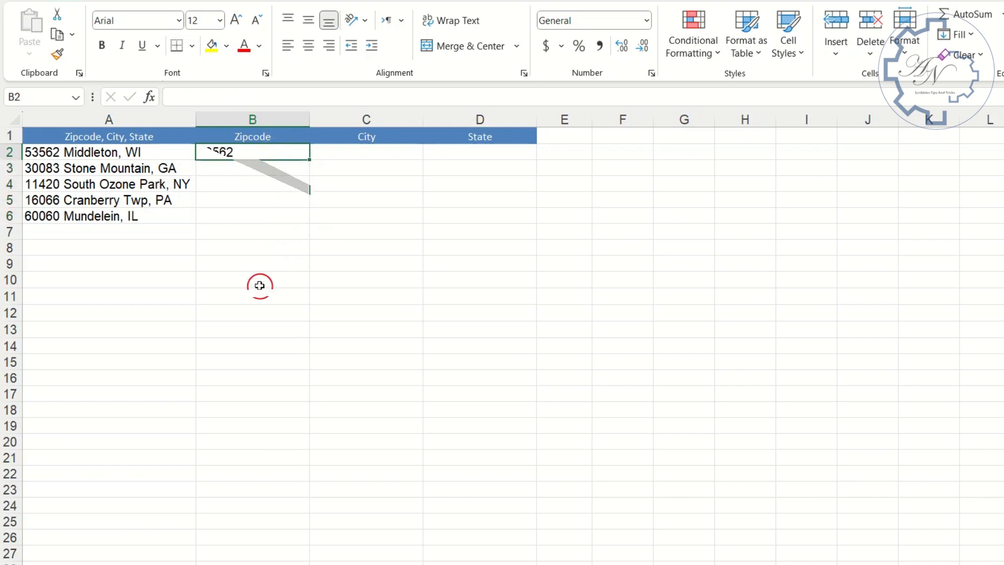
# Enter =FIND(" ",A2) in B2 to locate the first space in the combined text.
pyautogui.write('=fin')
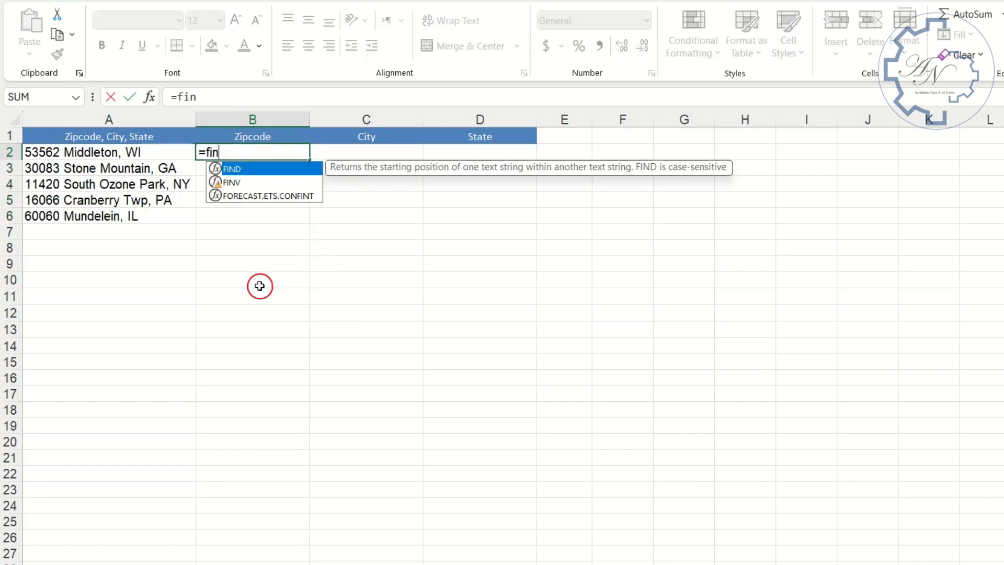
pyautogui.doubleClick(238, 170)
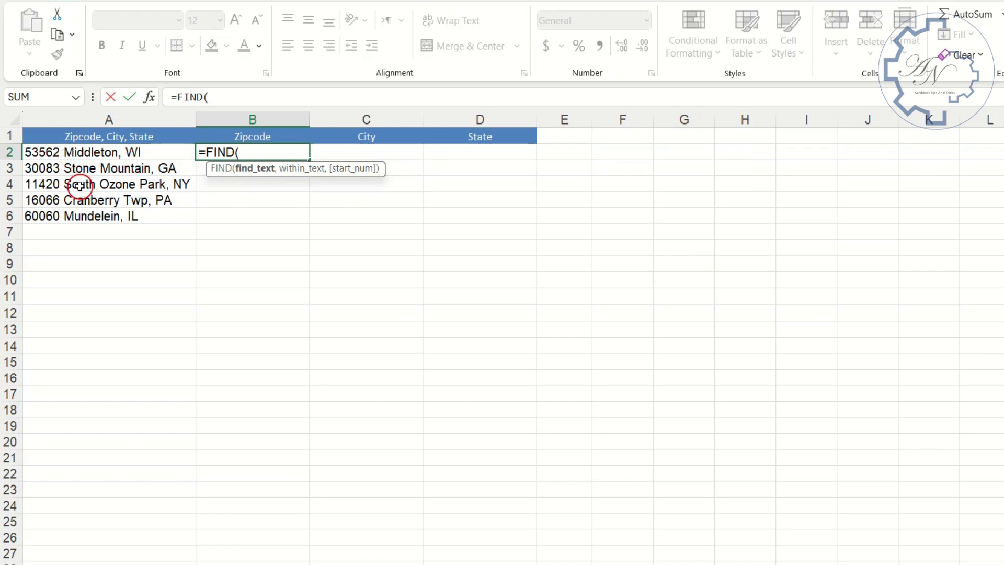
pyautogui.write('" ",')
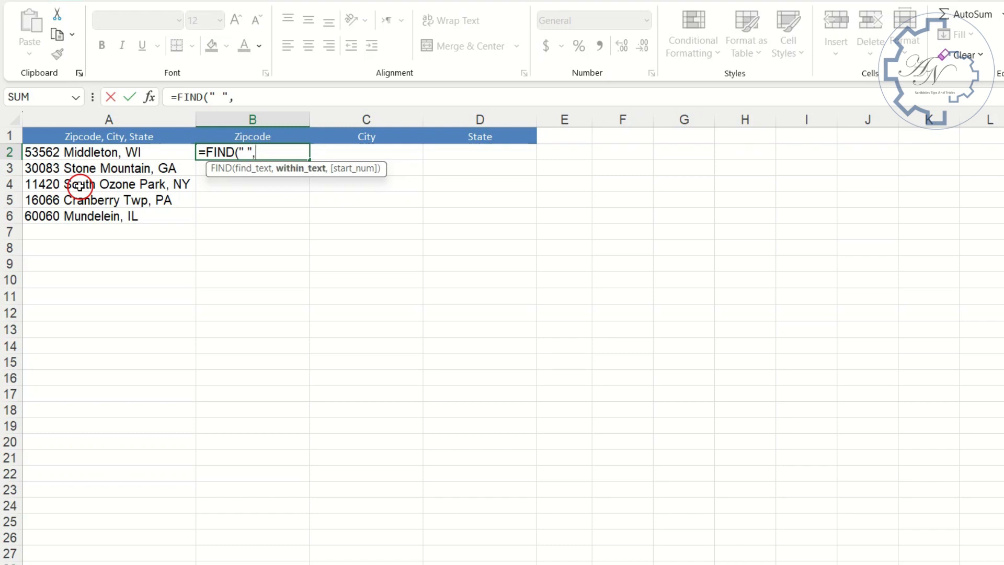
pyautogui.click(91, 154)
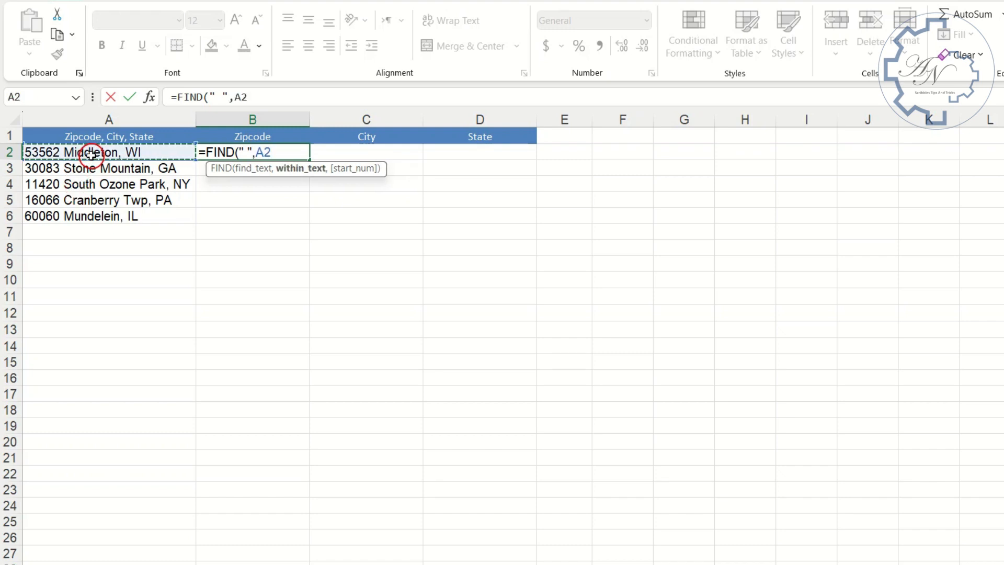
pyautogui.press('Return')
# Subtract 1 from the FIND formula in B2 so it reads =FIND(" ",A2)-1.
pyautogui.click(219, 153)
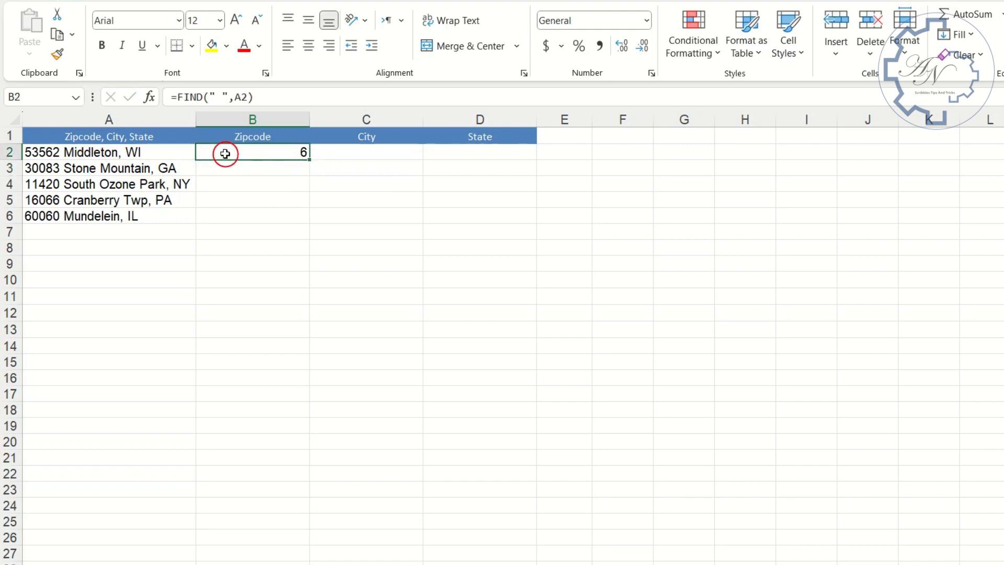
pyautogui.click(277, 99)
pyautogui.write('-1')
pyautogui.press('Return')
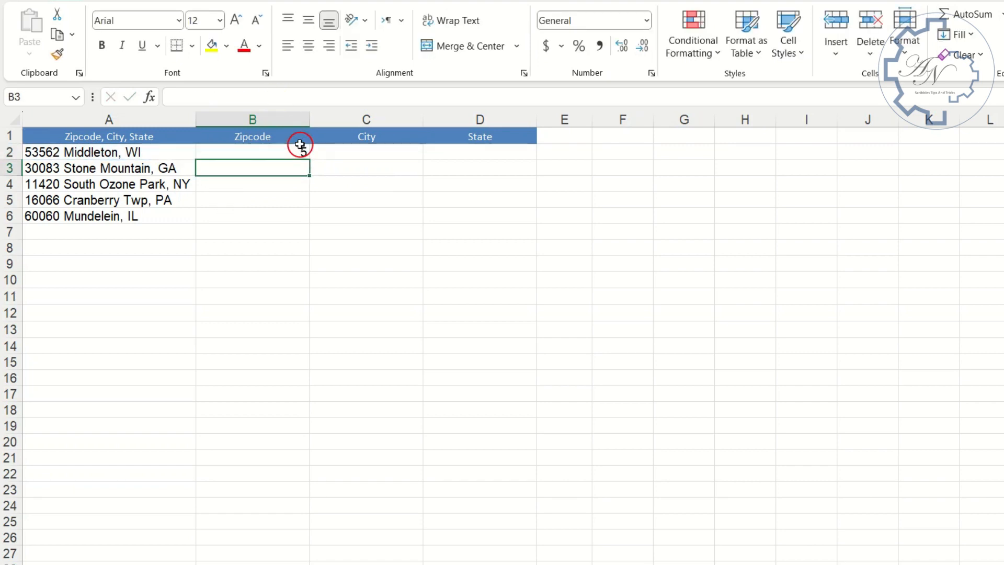
pyautogui.click(273, 152)
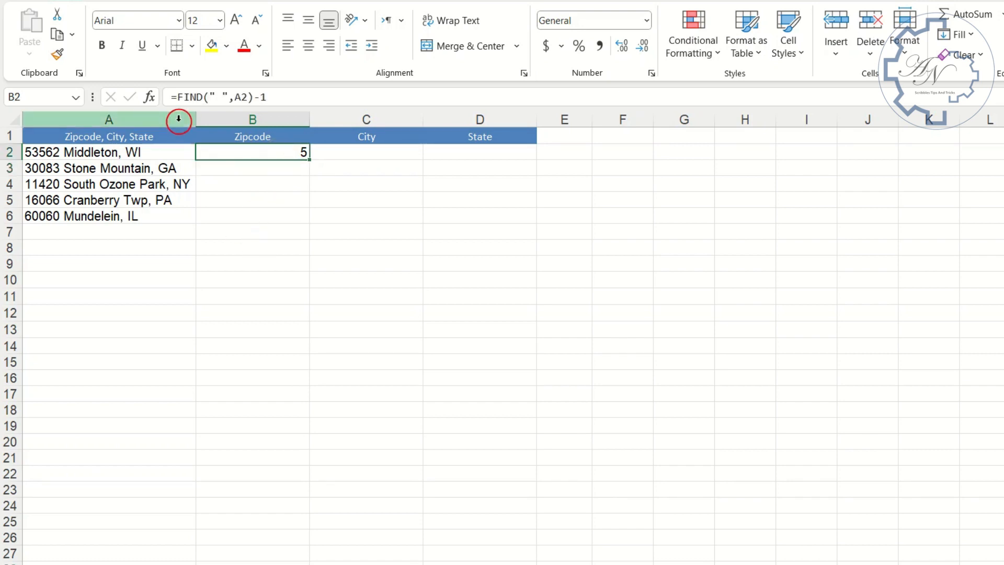
# Wrap the FIND formula in B2 in LEFT so it reads =LEFT(A2,FIND(" ",A2)-1).
pyautogui.click(176, 97)
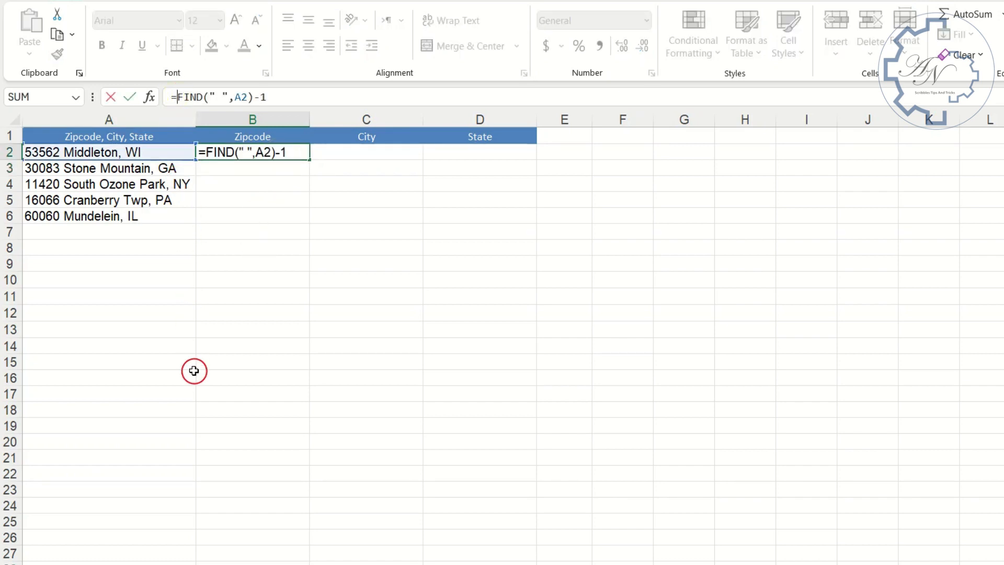
pyautogui.write('left')
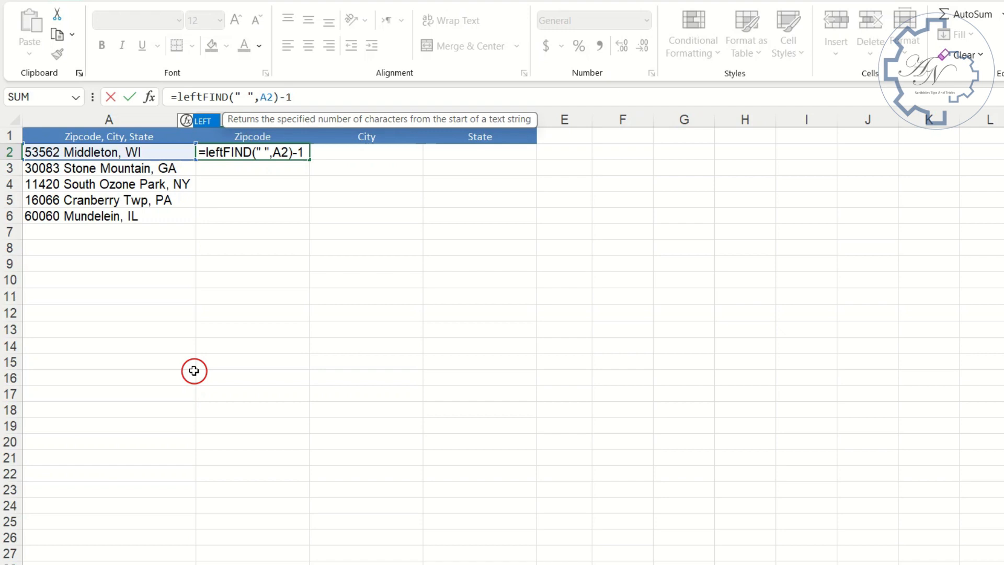
pyautogui.write('(')
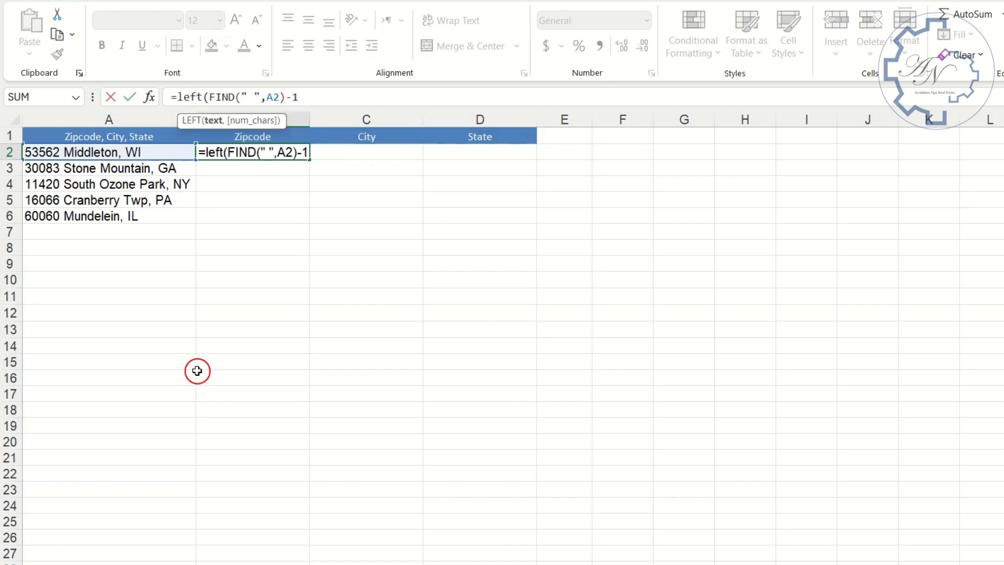
pyautogui.click(136, 153)
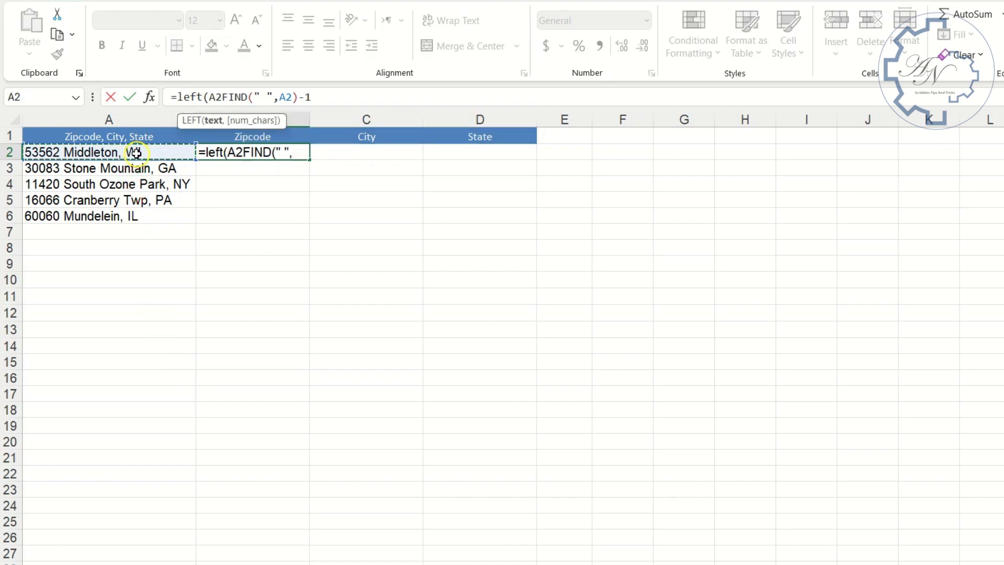
pyautogui.write(',')
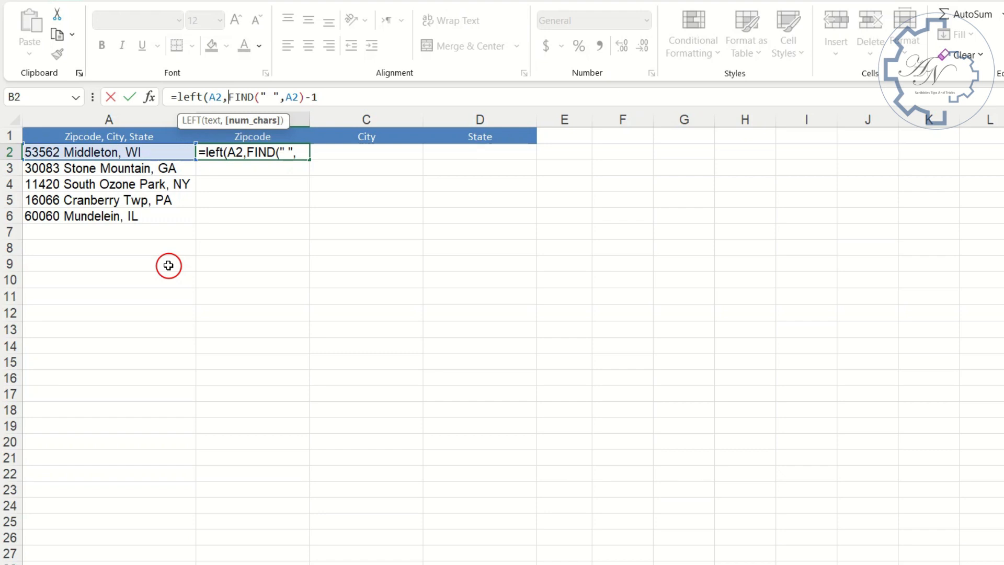
pyautogui.press('Return')
pyautogui.press('Return')
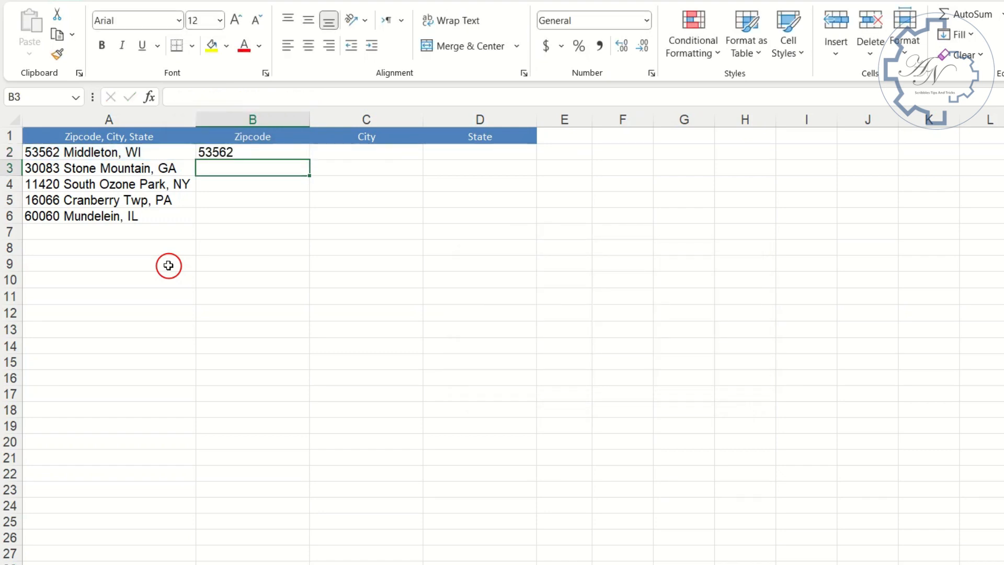
# Test the B2 formula by adding a 0 to the zipcode in A2, and undo that edit.
pyautogui.click(44, 153)
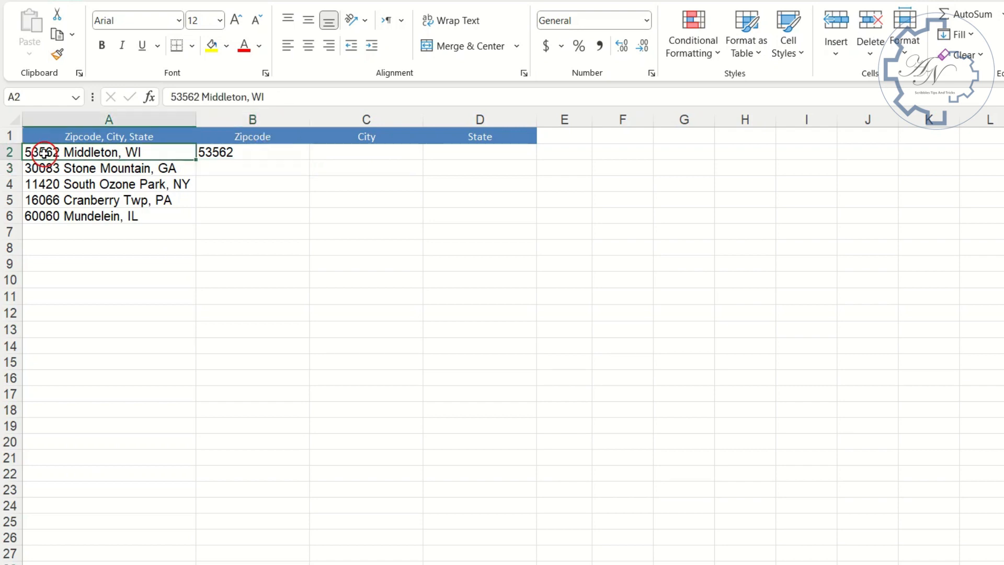
pyautogui.doubleClick(44, 153)
pyautogui.write('0')
pyautogui.press('Return')
pyautogui.press('Up')
pyautogui.press('Right')
pyautogui.click(77, 158)
pyautogui.hotkey('ctrl', 'z')
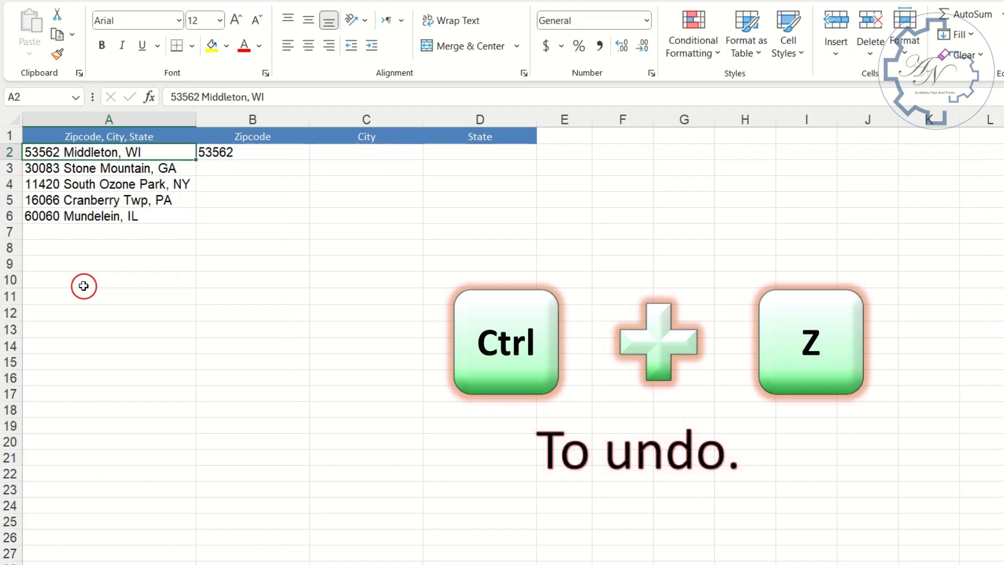
# Fill the zipcode formula from B2 down to B6.
pyautogui.click(254, 156)
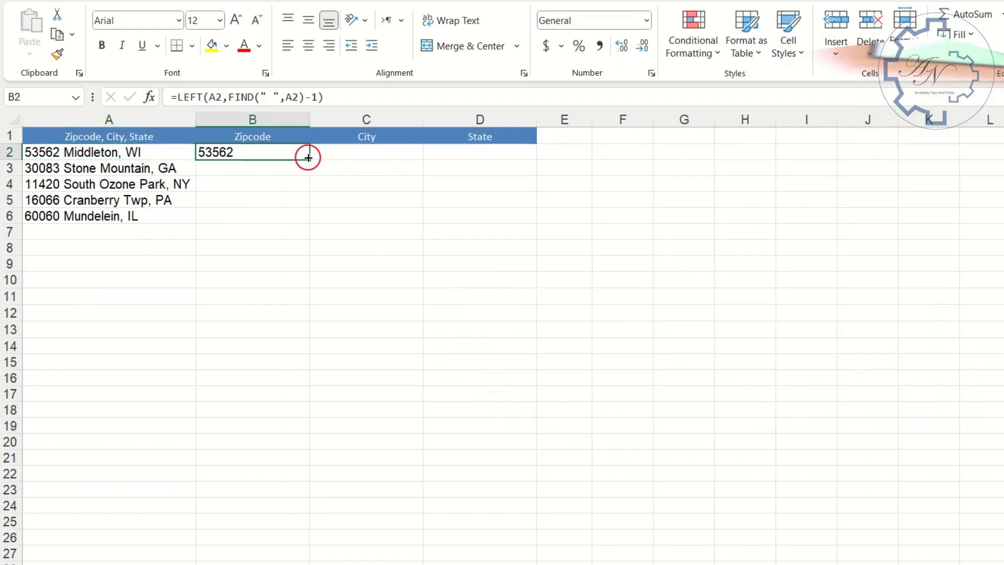
pyautogui.doubleClick(308, 158)
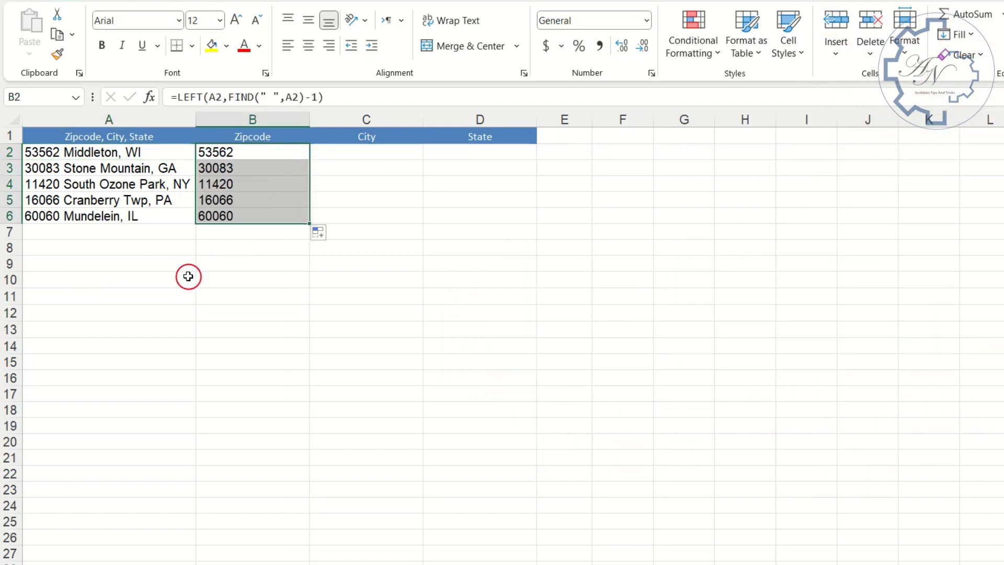
# Try extracting the state codes with =RIGHT(A2,2) in D2, filled down to D6.
pyautogui.click(458, 152)
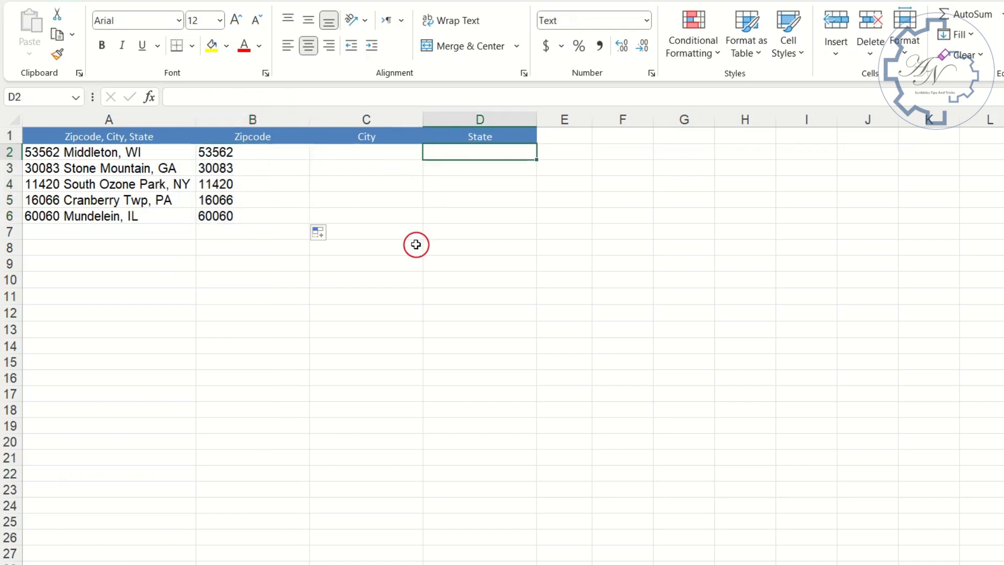
pyautogui.write('=')
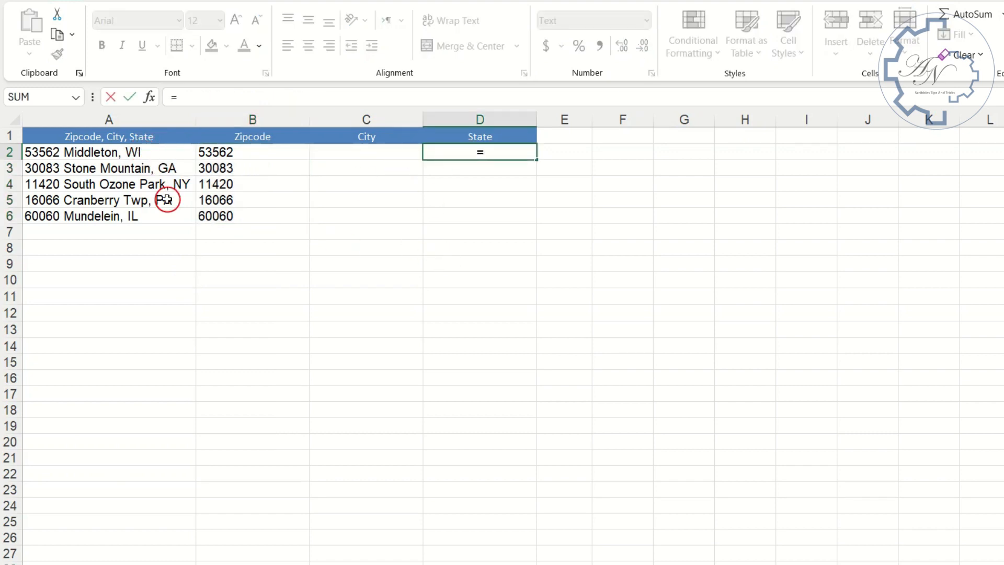
pyautogui.write('right')
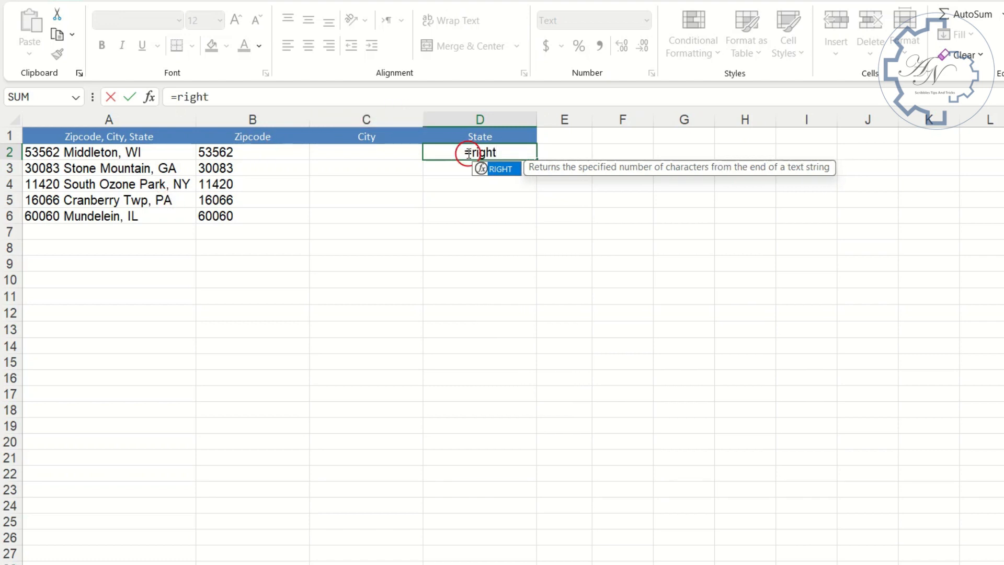
pyautogui.doubleClick(497, 169)
pyautogui.click(161, 152)
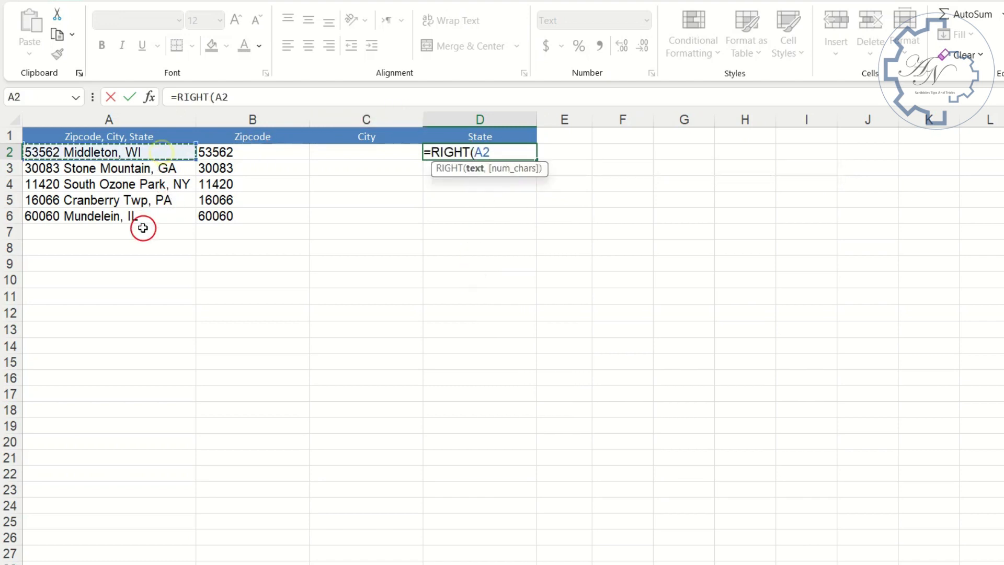
pyautogui.write(',2')
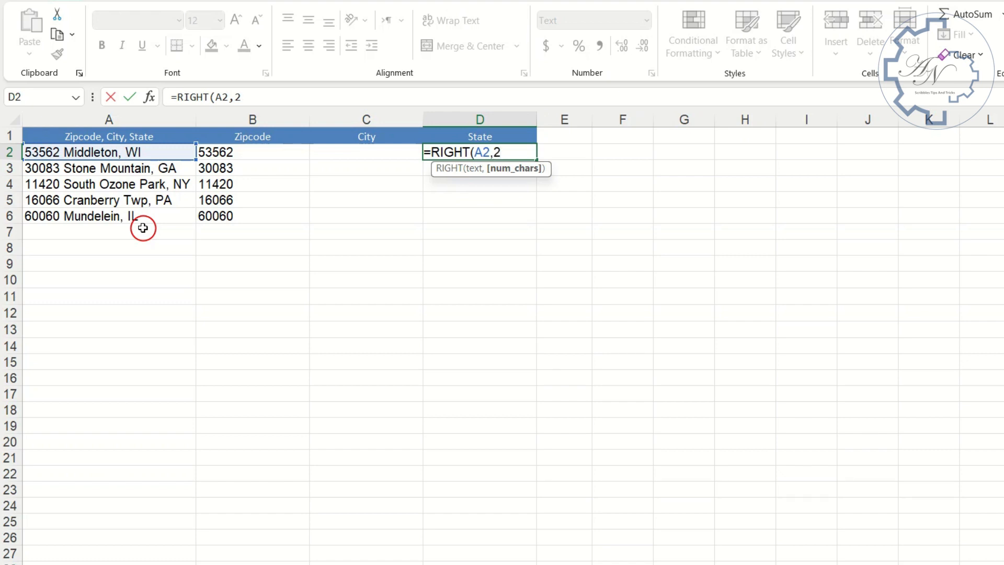
pyautogui.press('Return')
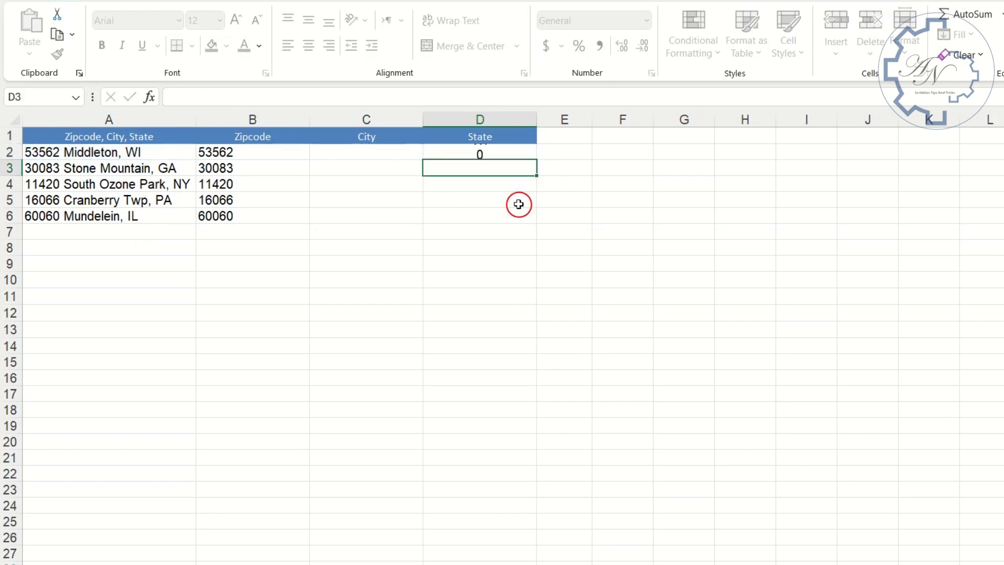
pyautogui.click(519, 159)
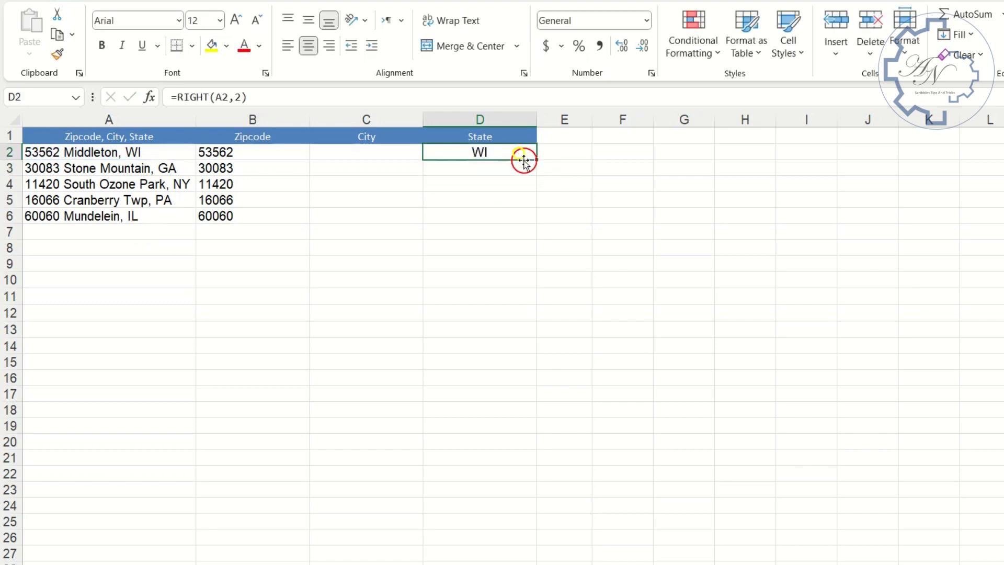
pyautogui.doubleClick(536, 160)
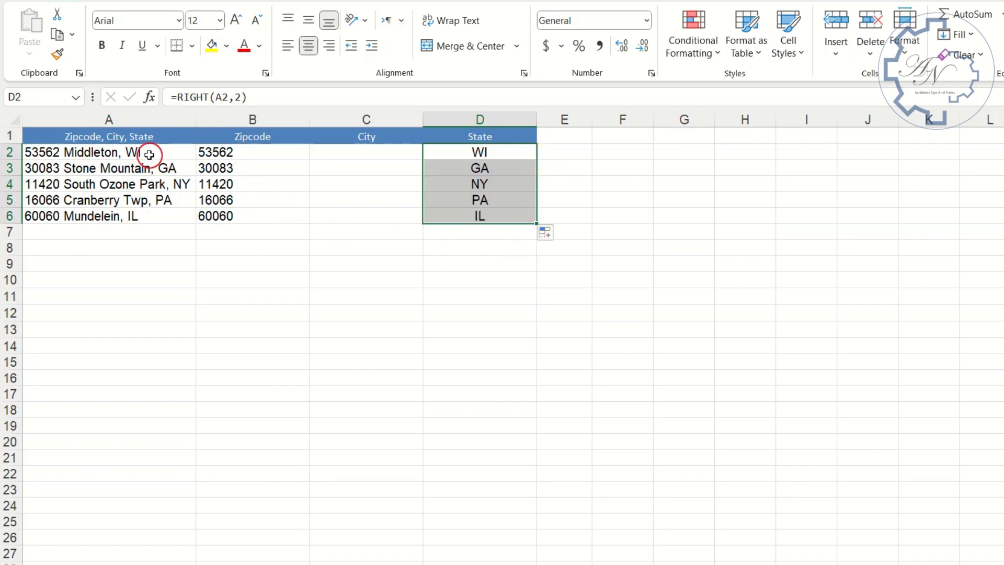
pyautogui.click(150, 152)
pyautogui.doubleClick(150, 152)
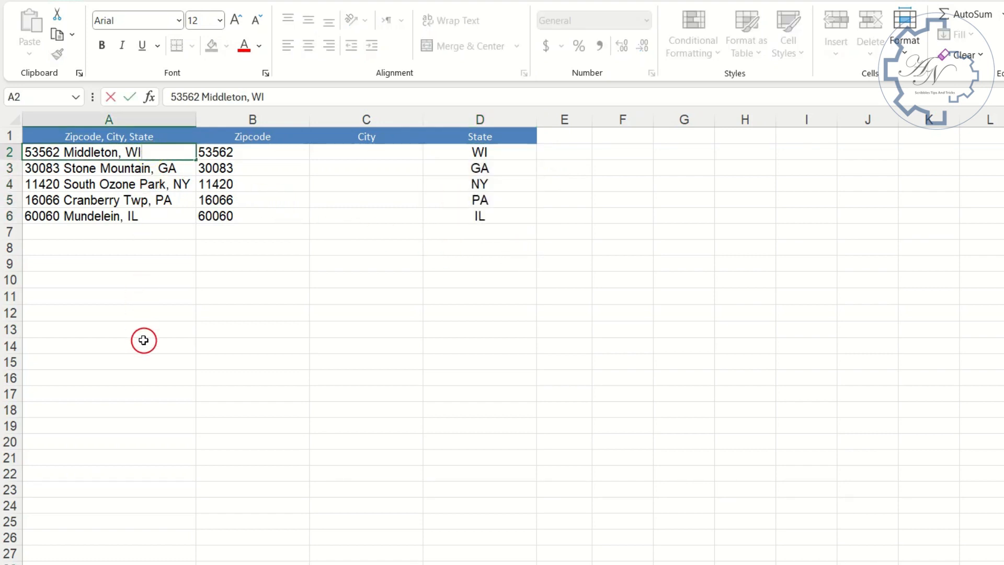
pyautogui.press('Return')
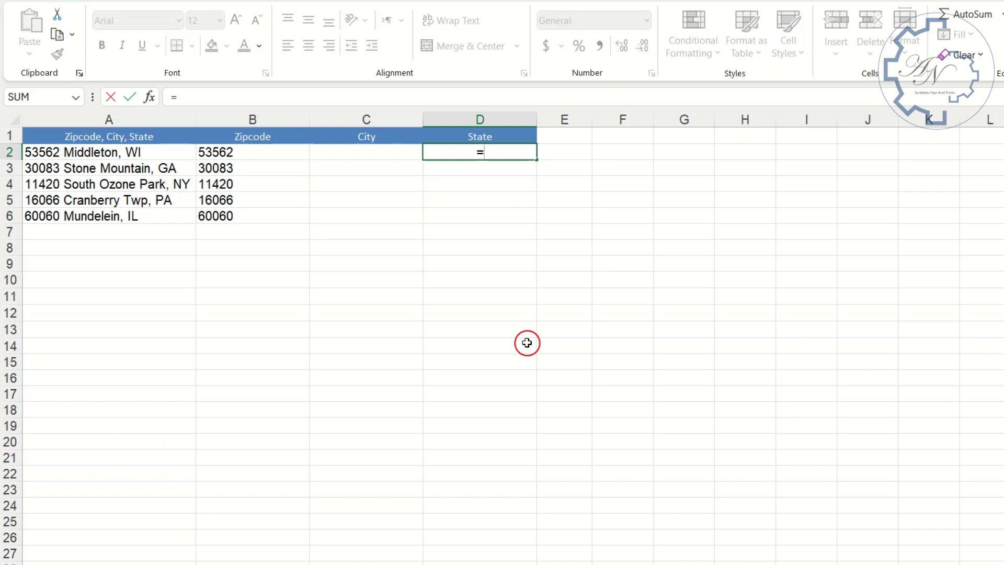
# Enter =FIND(",",A2) in D2 to locate the comma in the combined text.
pyautogui.write('=fin')
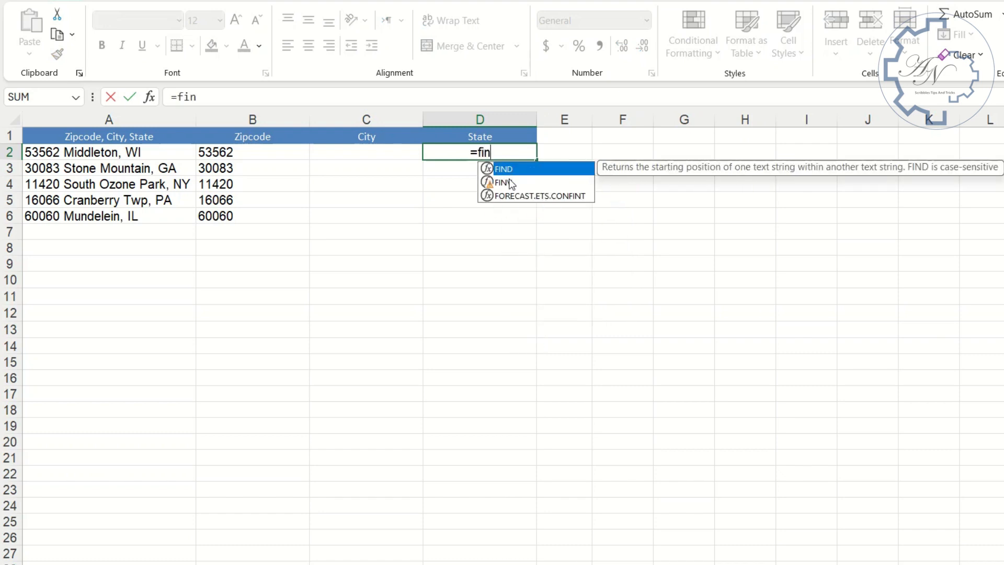
pyautogui.doubleClick(538, 169)
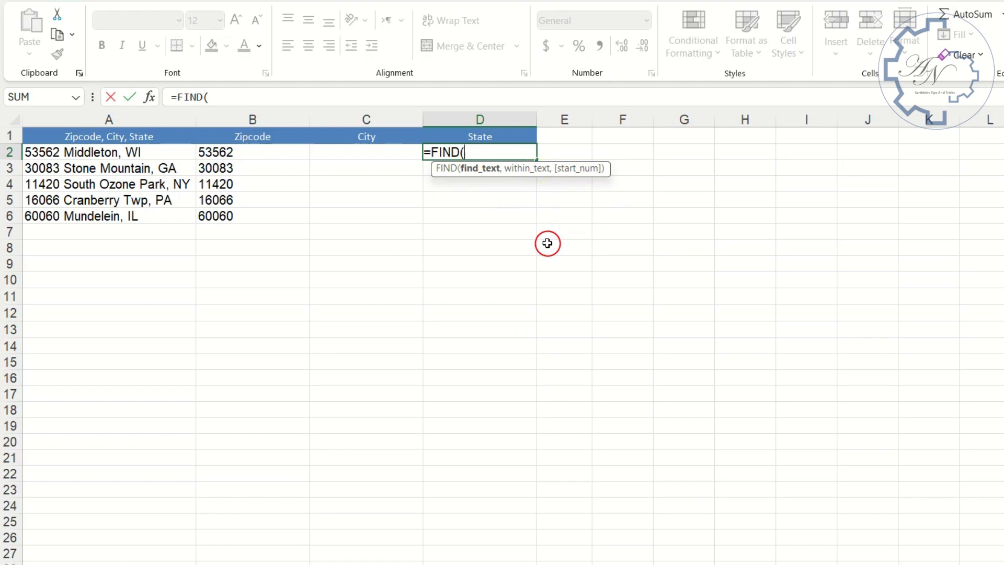
pyautogui.write('",",')
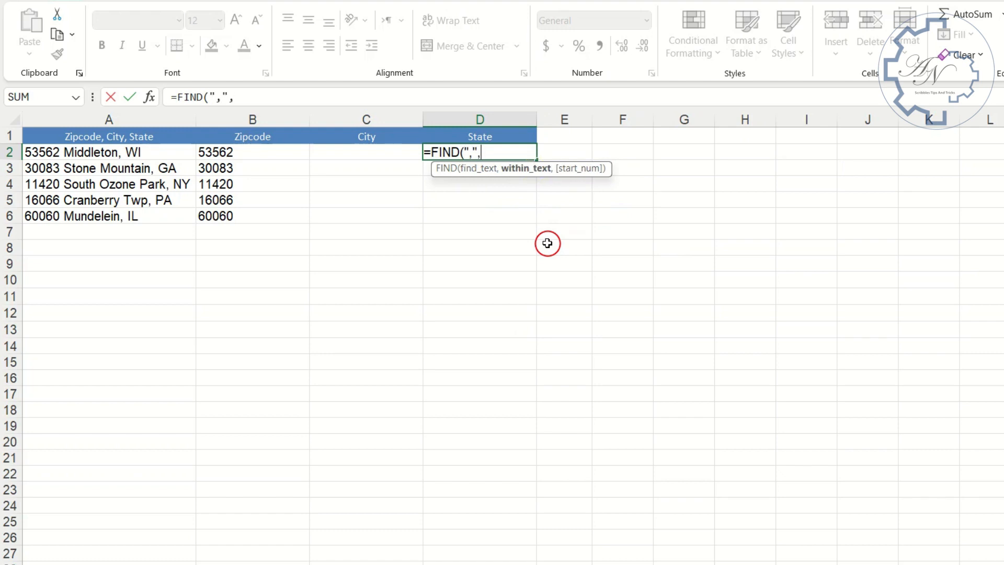
pyautogui.click(122, 152)
pyautogui.press('Return')
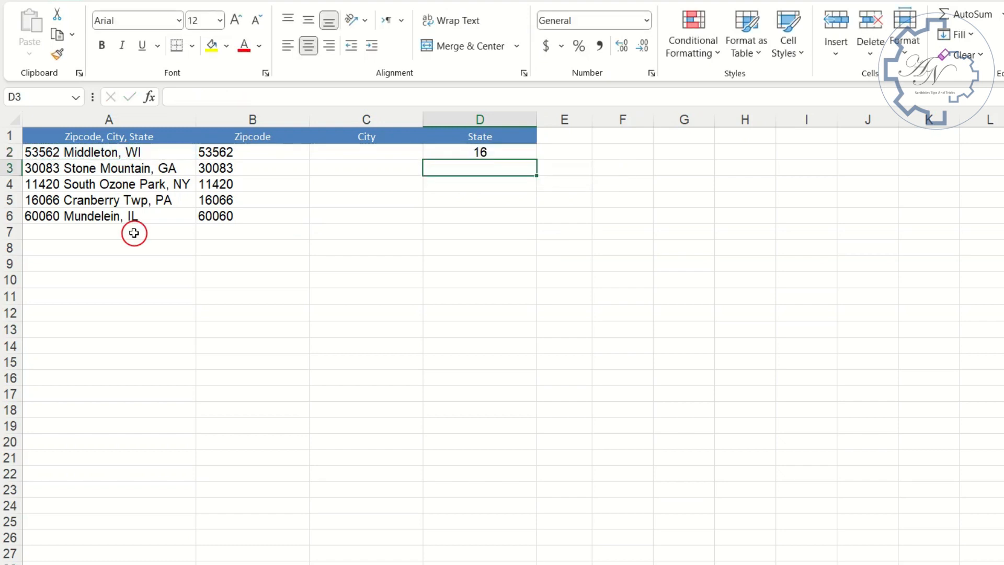
# Enter =LEN(A2) in E2 to count the characters of the combined text.
pyautogui.click(564, 151)
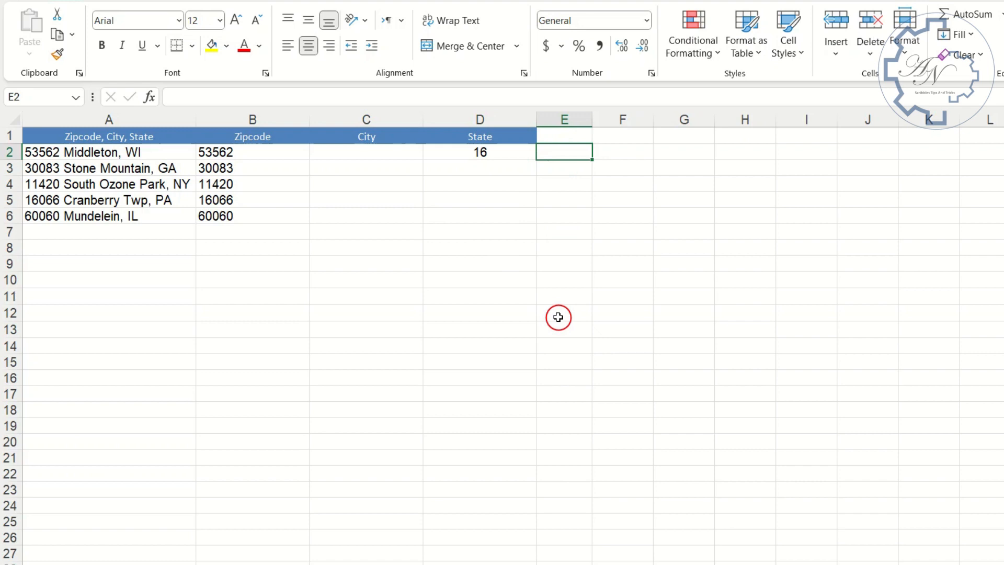
pyautogui.write('=')
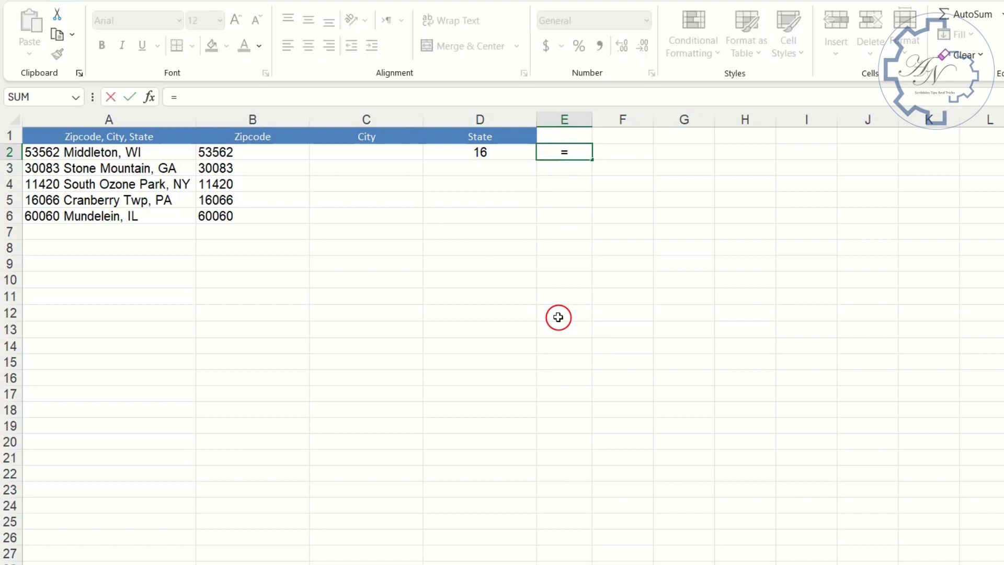
pyautogui.write('len')
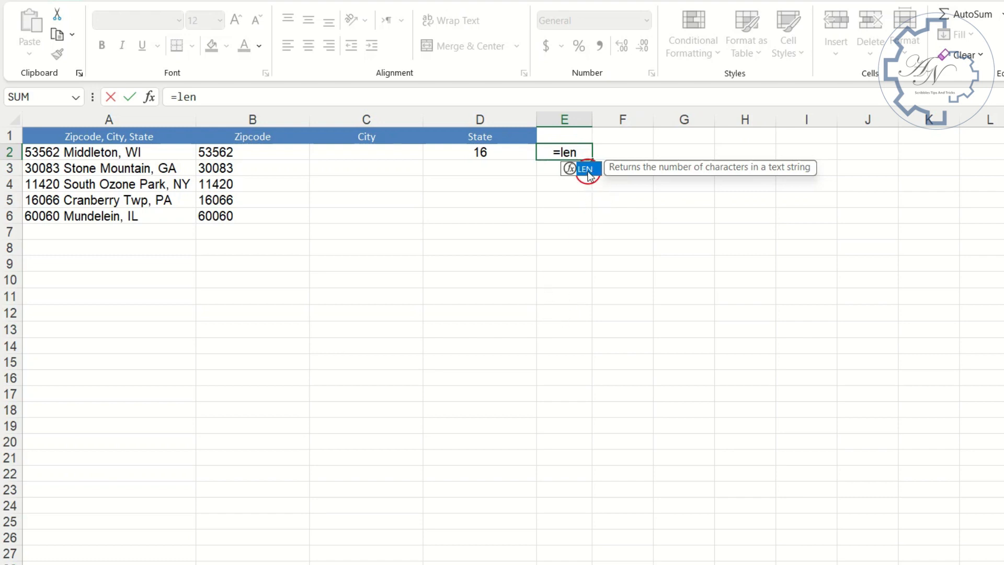
pyautogui.doubleClick(588, 177)
pyautogui.click(135, 152)
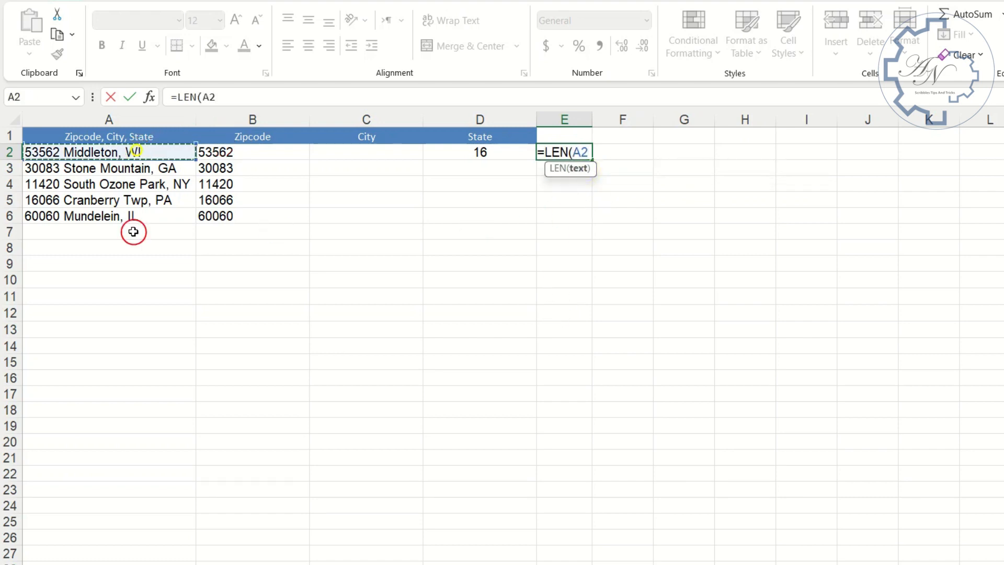
pyautogui.press('Return')
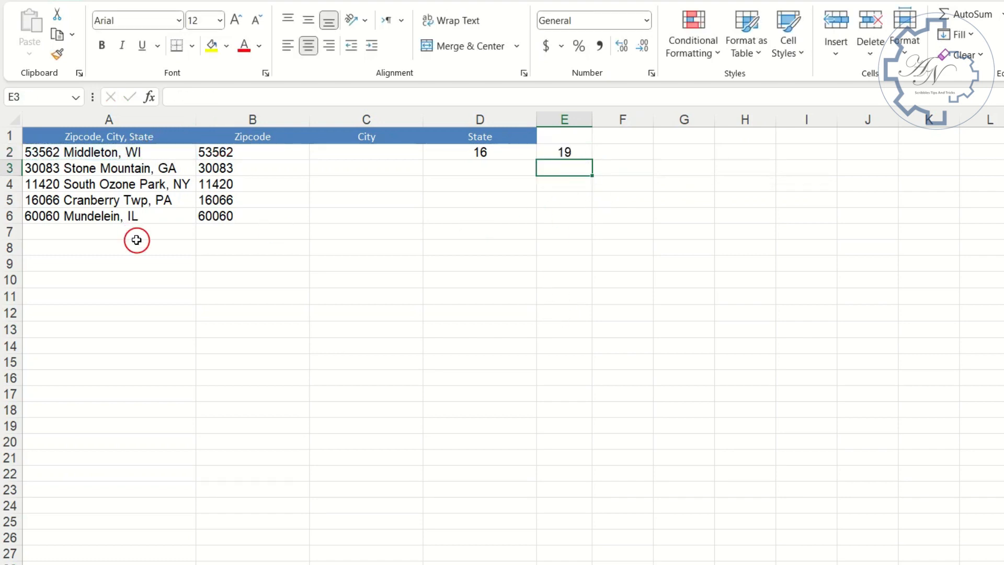
# Copy the LEN(A2) expression from the formula in E2, without its equals sign.
pyautogui.click(511, 151)
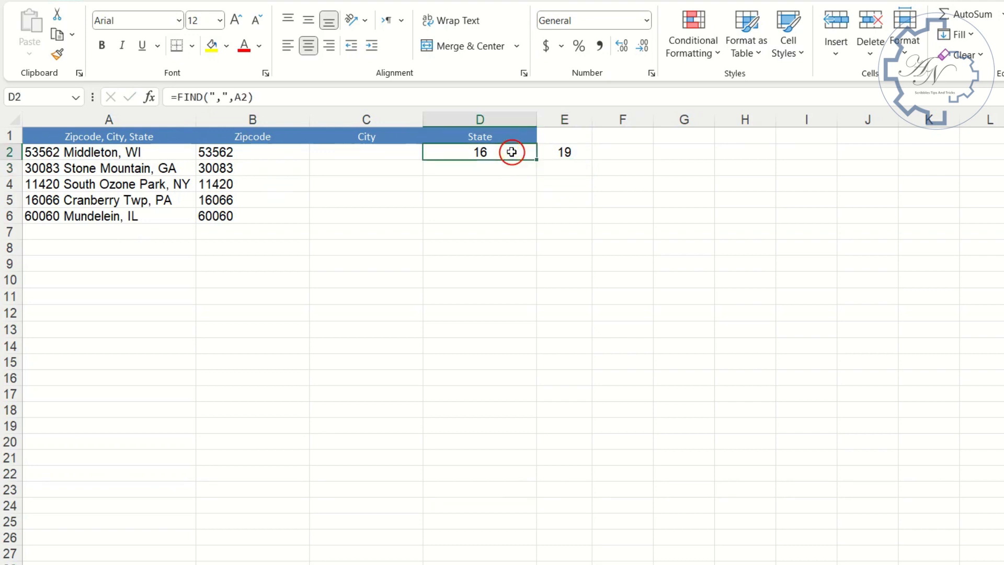
pyautogui.click(545, 153)
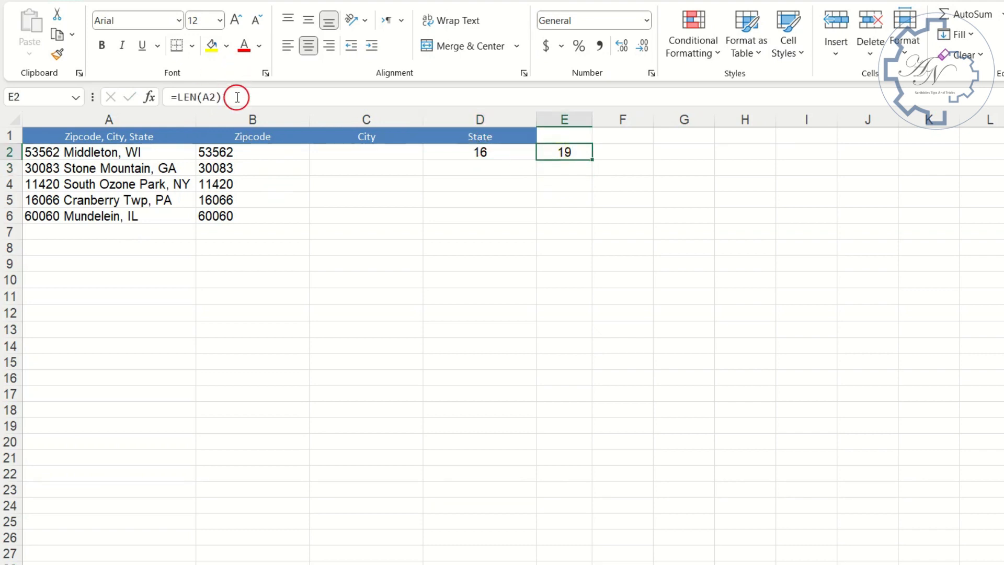
pyautogui.moveTo(239, 98); pyautogui.dragTo(178, 97)
pyautogui.hotkey('ctrl', 'c')
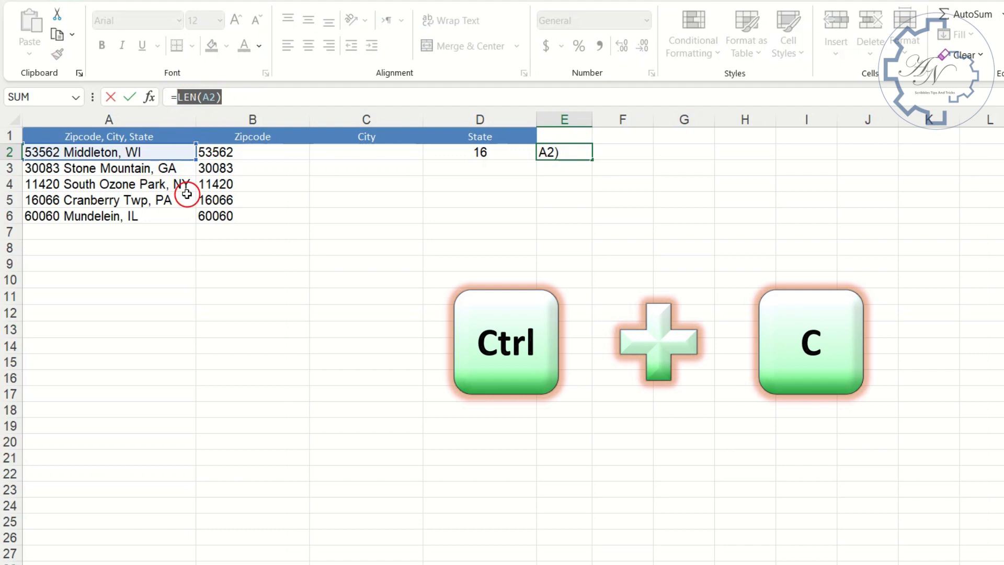
pyautogui.press('Return')
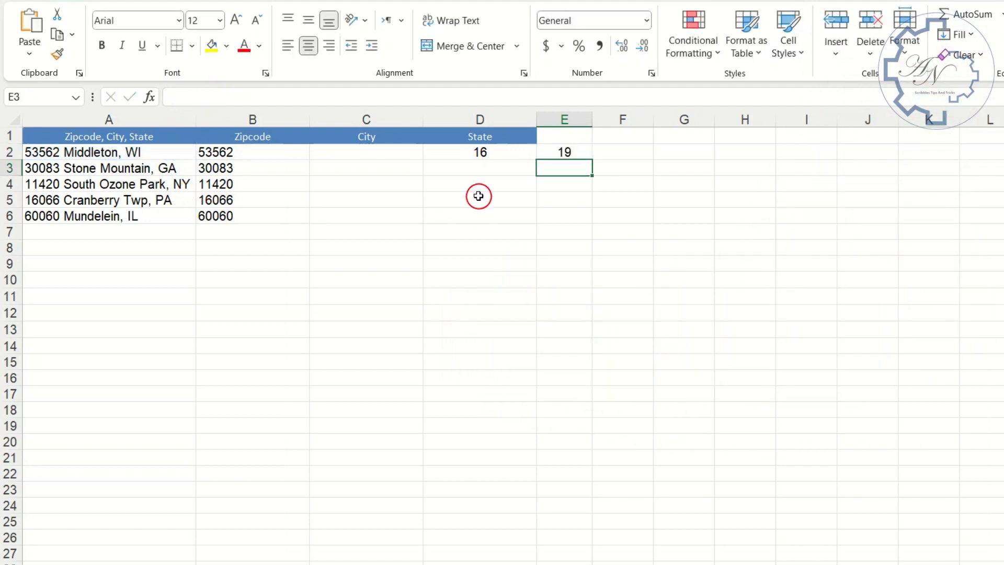
# Put the copied LEN(A2) before the FIND function in D2 so the formula reads =LEN(A2)-FIND(",",A2).
pyautogui.click(487, 152)
pyautogui.click(175, 98)
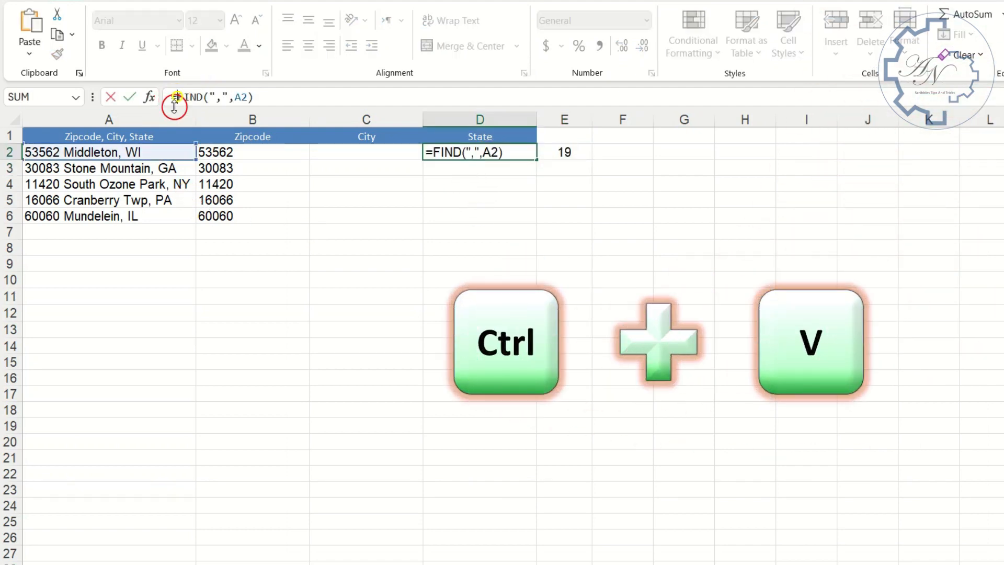
pyautogui.hotkey('ctrl', 'v')
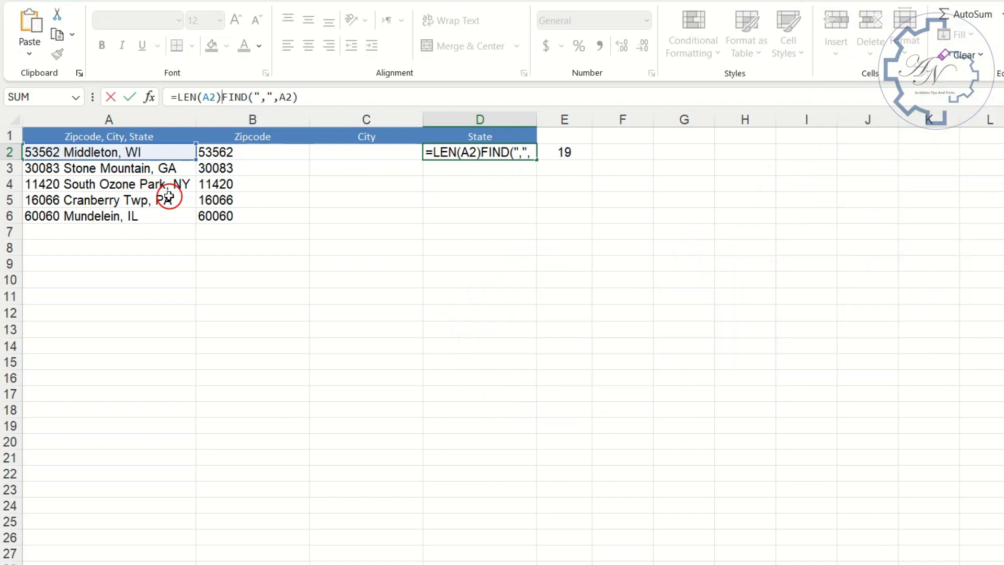
pyautogui.write('-')
pyautogui.press('Return')
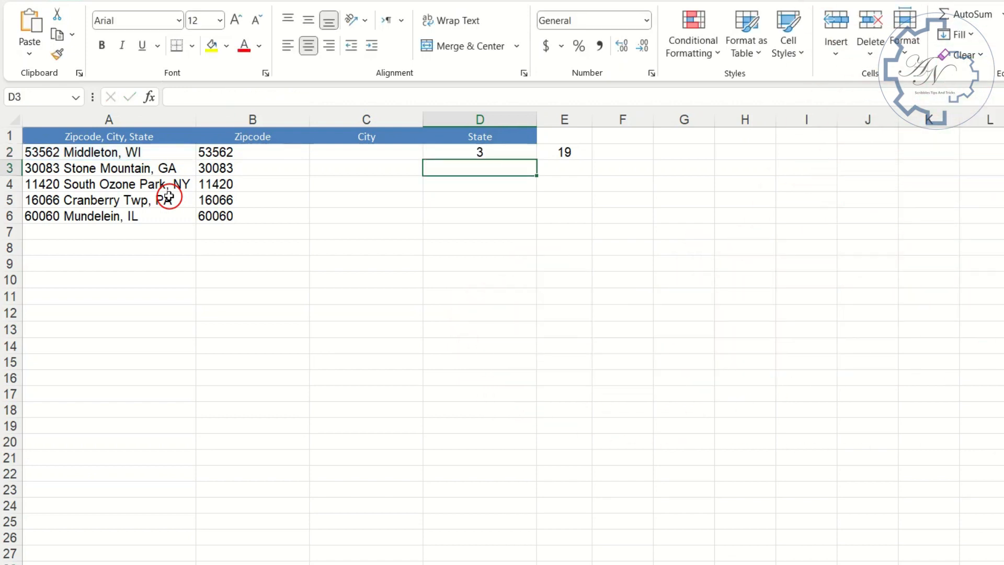
# Subtract 1 from the formula in D2, making it =LEN(A2)-FIND(",",A2)-1.
pyautogui.click(477, 152)
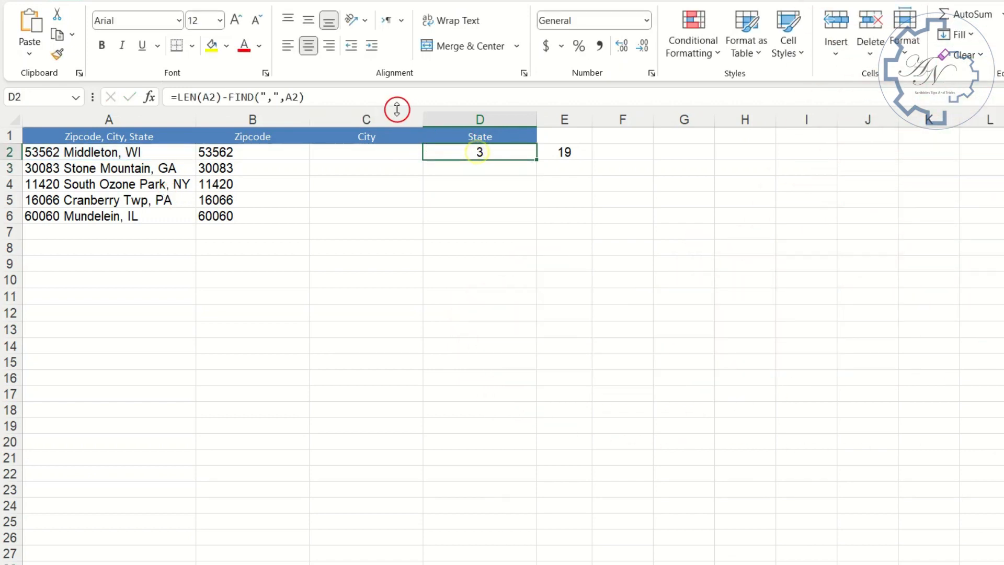
pyautogui.click(400, 99)
pyautogui.write('-1')
pyautogui.press('Return')
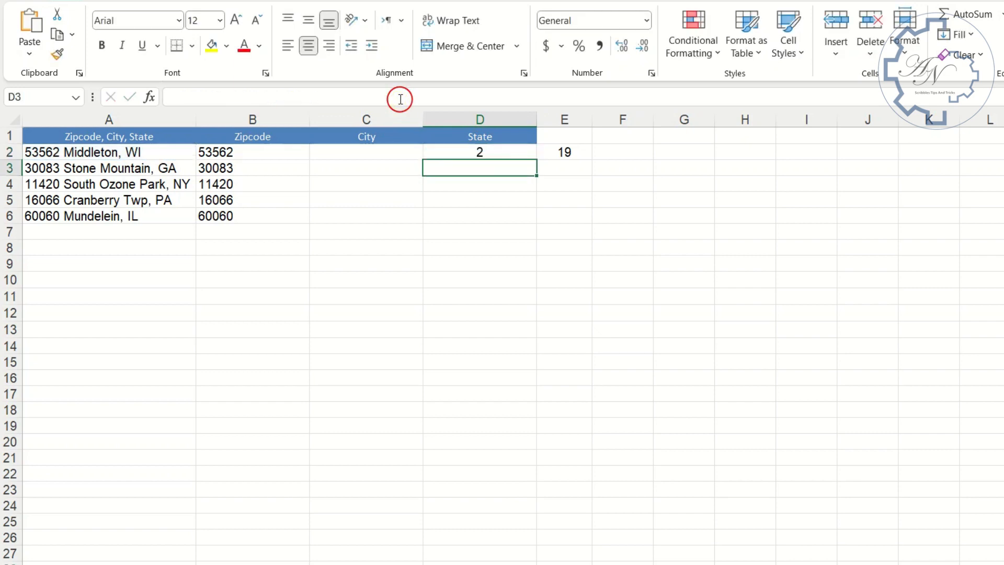
# Clear the helper LEN formula from E2.
pyautogui.click(475, 153)
pyautogui.click(554, 163)
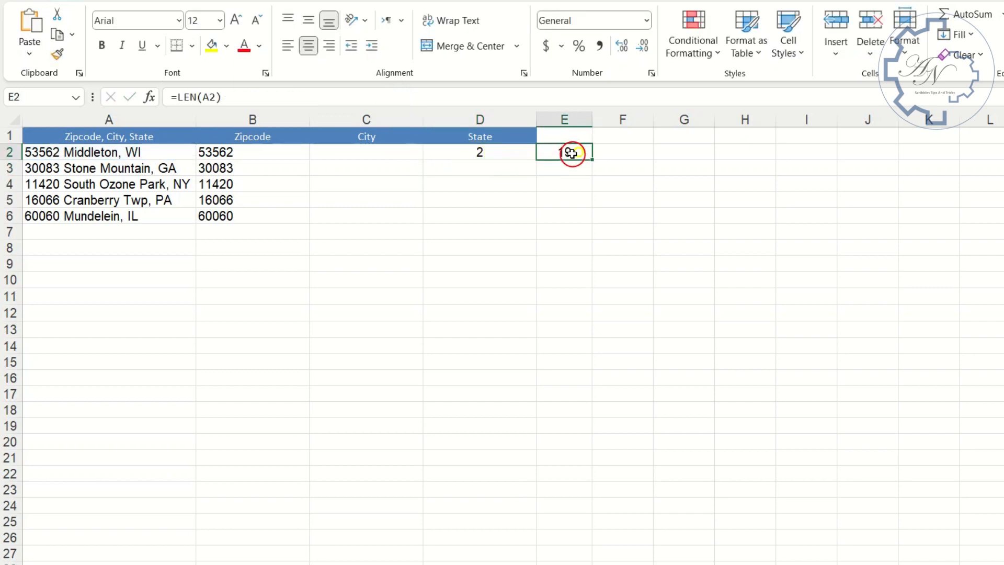
pyautogui.press('Delete')
# Wrap the D2 formula in RIGHT as =RIGHT(A2,LEN(A2)-FIND(",",A2)-1) and fill it down to D6.
pyautogui.click(489, 149)
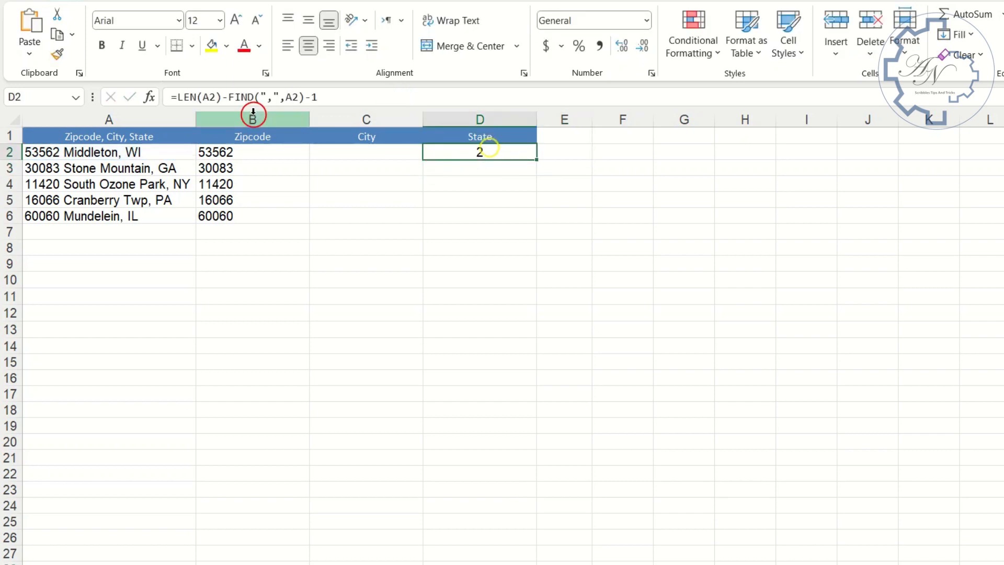
pyautogui.click(176, 98)
pyautogui.write('righ')
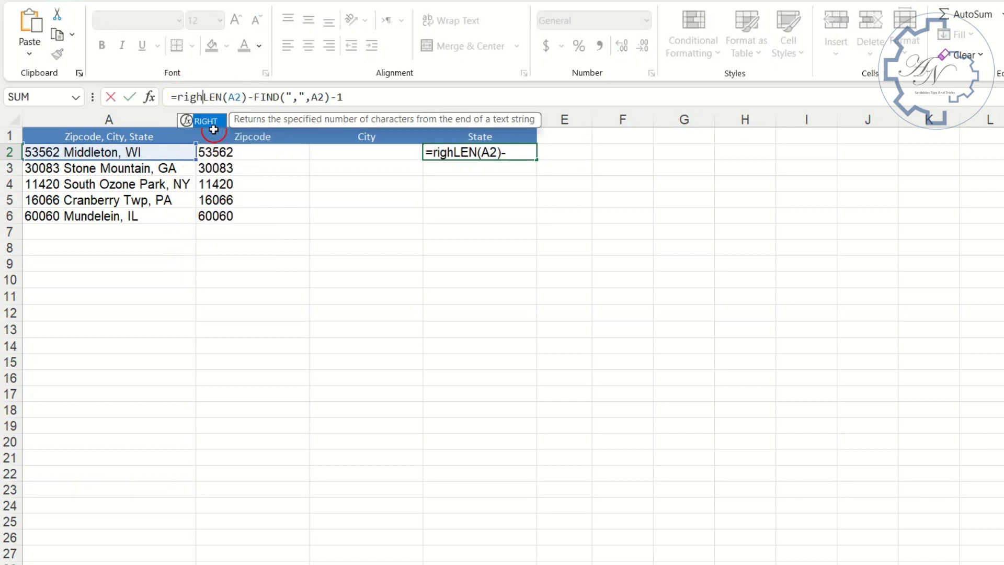
pyautogui.doubleClick(212, 123)
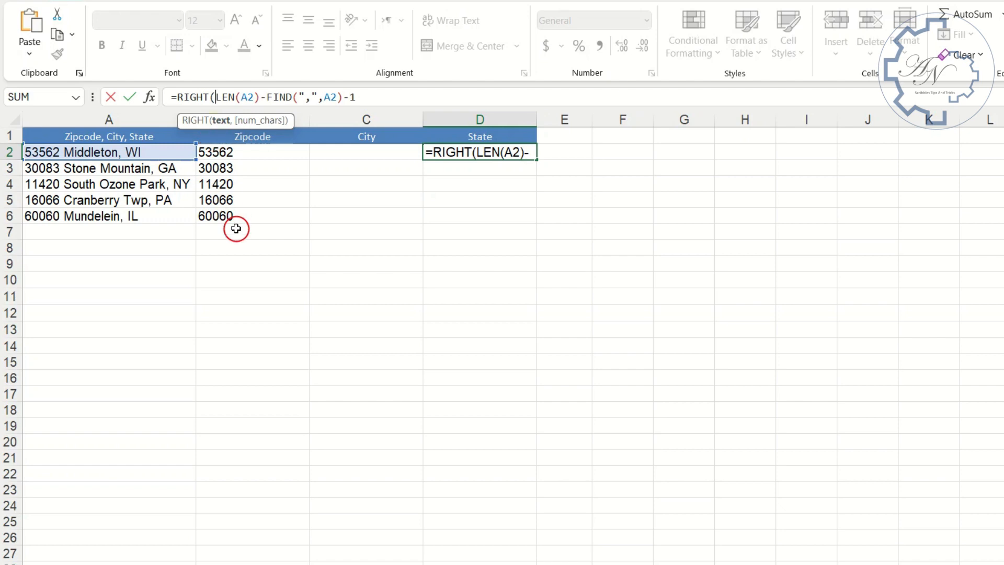
pyautogui.click(104, 153)
pyautogui.write(',')
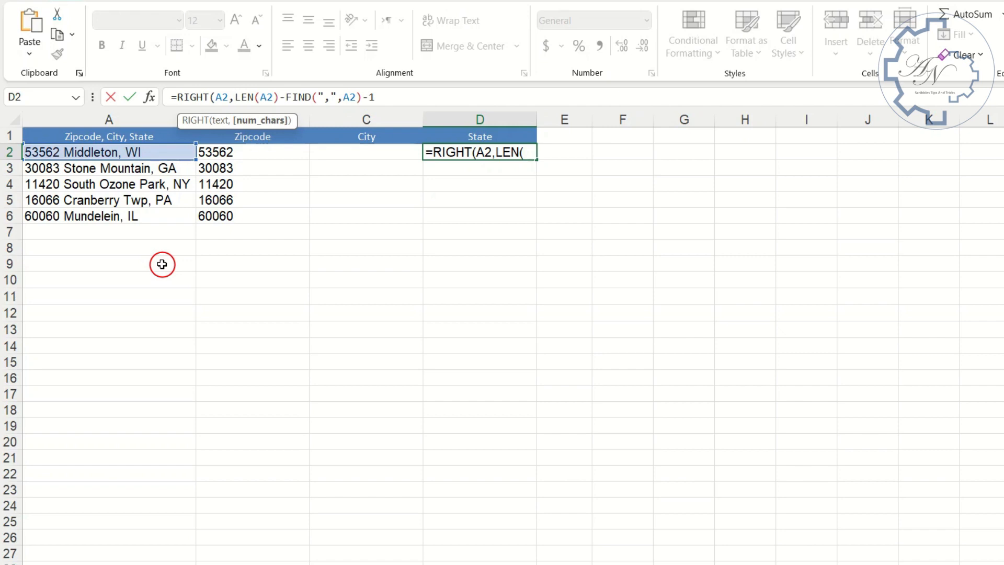
pyautogui.press('Return')
pyautogui.press('Return')
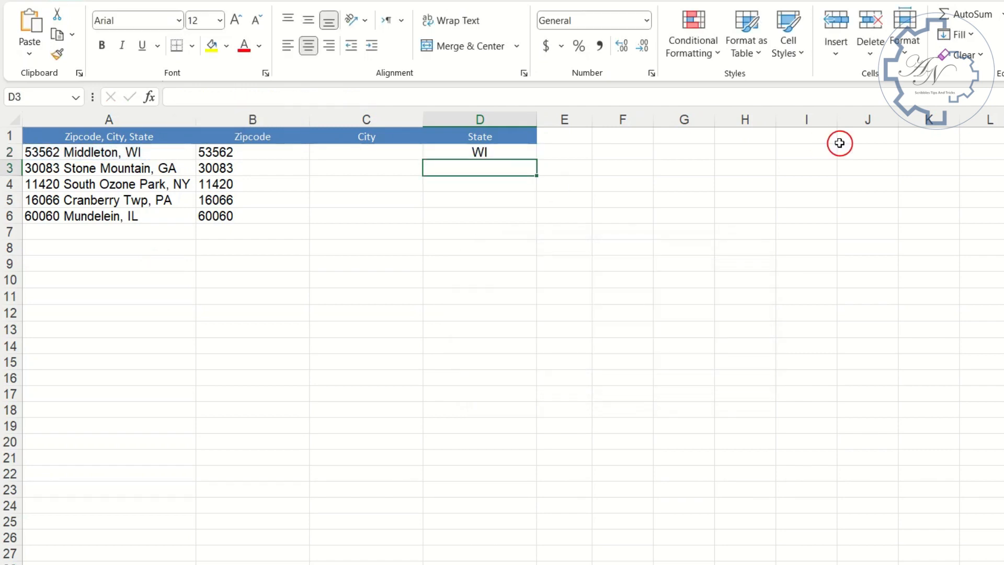
pyautogui.click(523, 151)
pyautogui.doubleClick(536, 158)
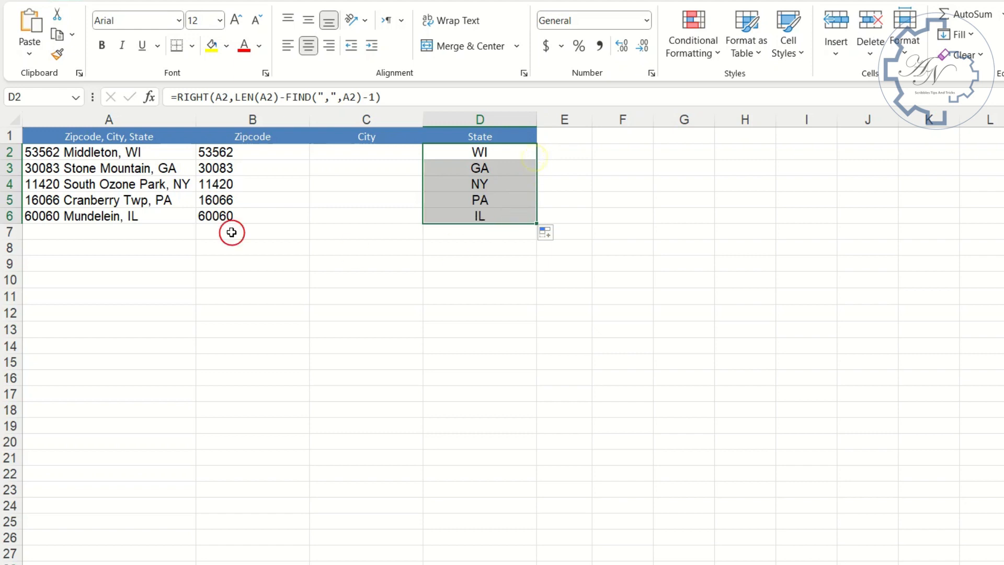
# Test the state formula by changing WI to WFI in A2, and restore WI.
pyautogui.click(172, 151)
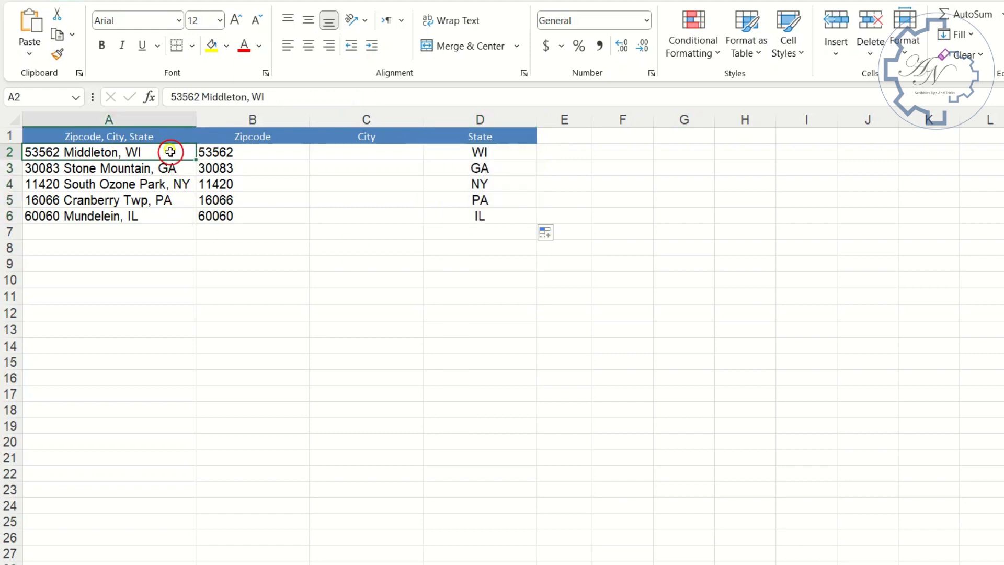
pyautogui.click(260, 97)
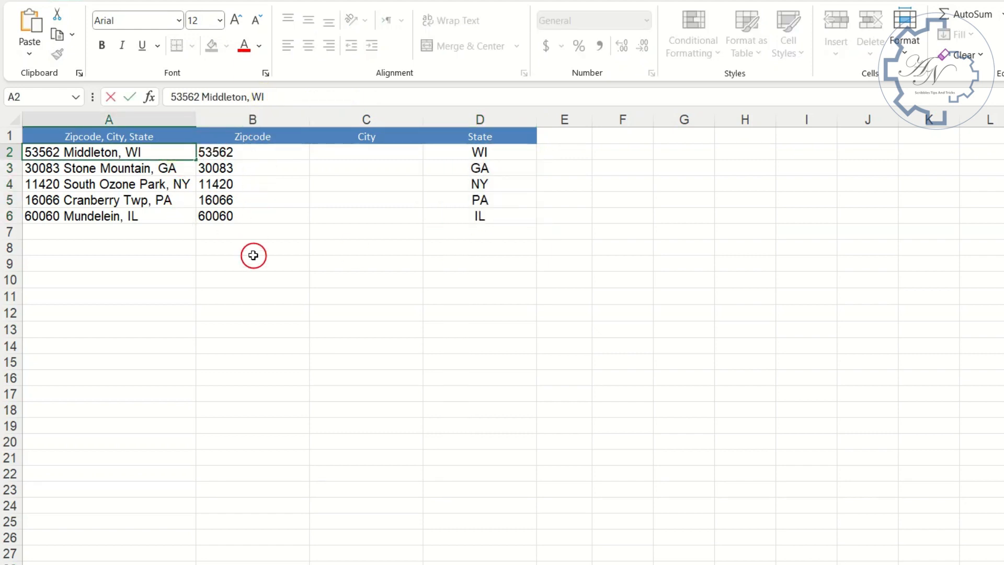
pyautogui.press('Return')
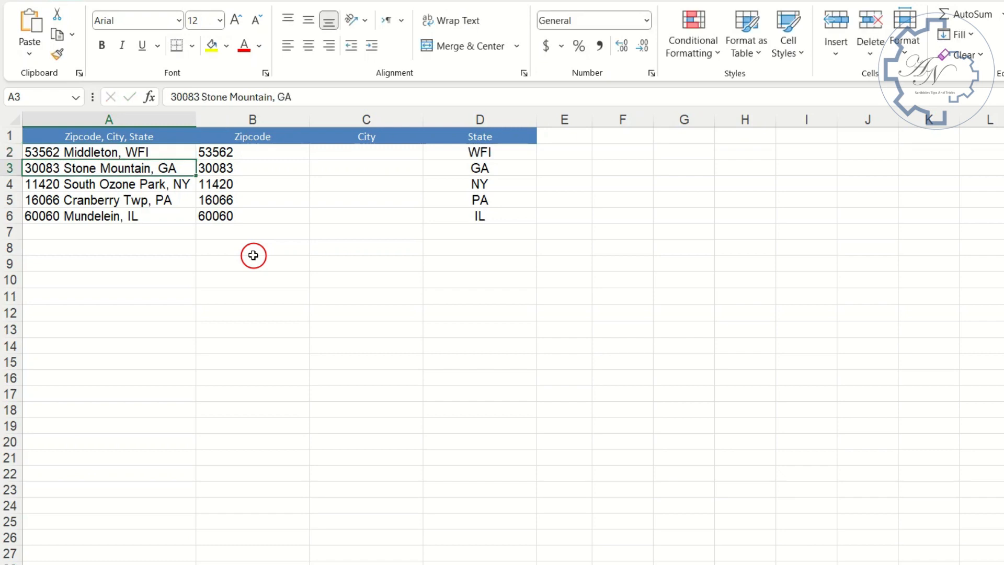
pyautogui.click(477, 157)
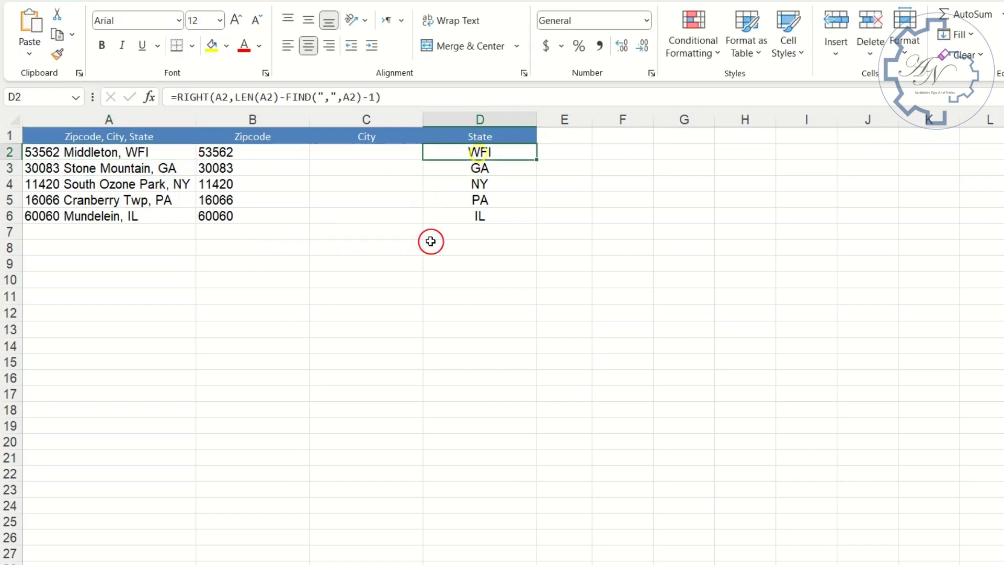
pyautogui.click(149, 152)
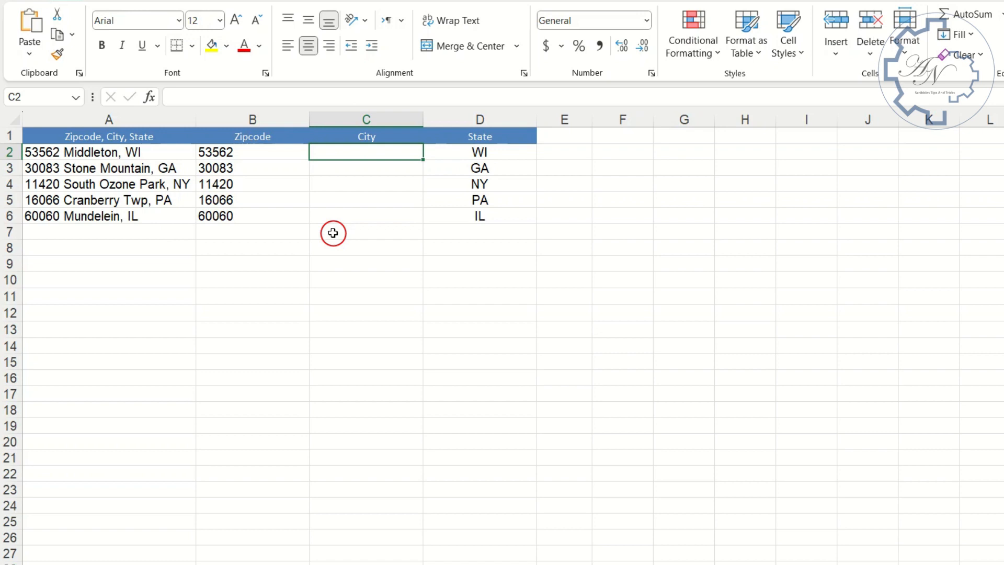
# Start a MID formula in C2 with A2 as the text and FIND(" ",A2) as the start position.
pyautogui.write('=')
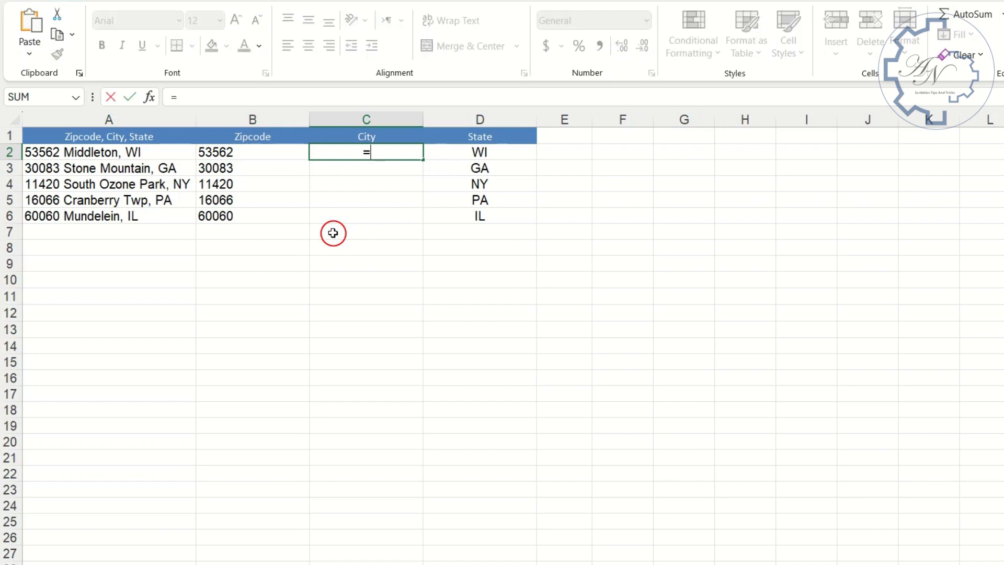
pyautogui.write('mi')
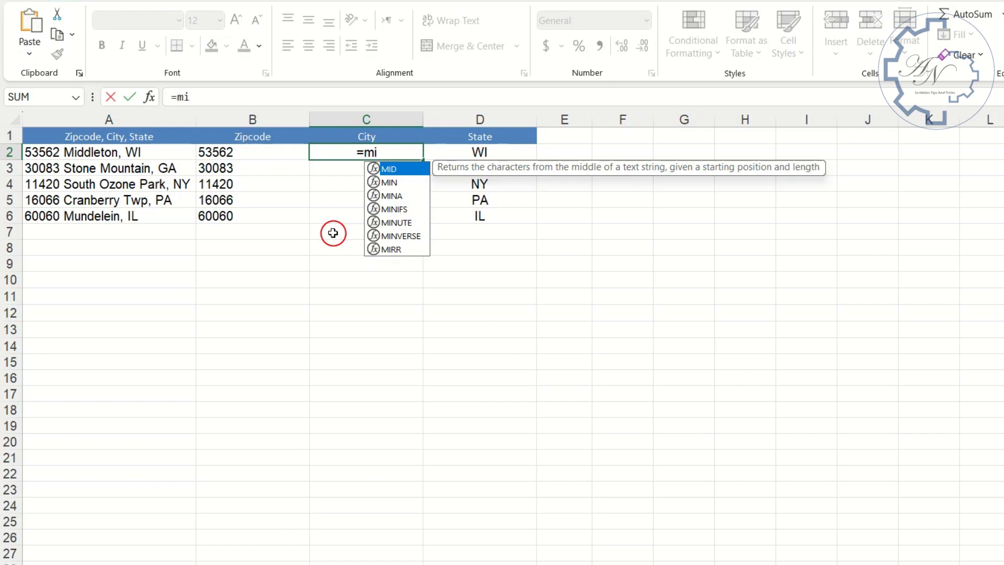
pyautogui.doubleClick(392, 167)
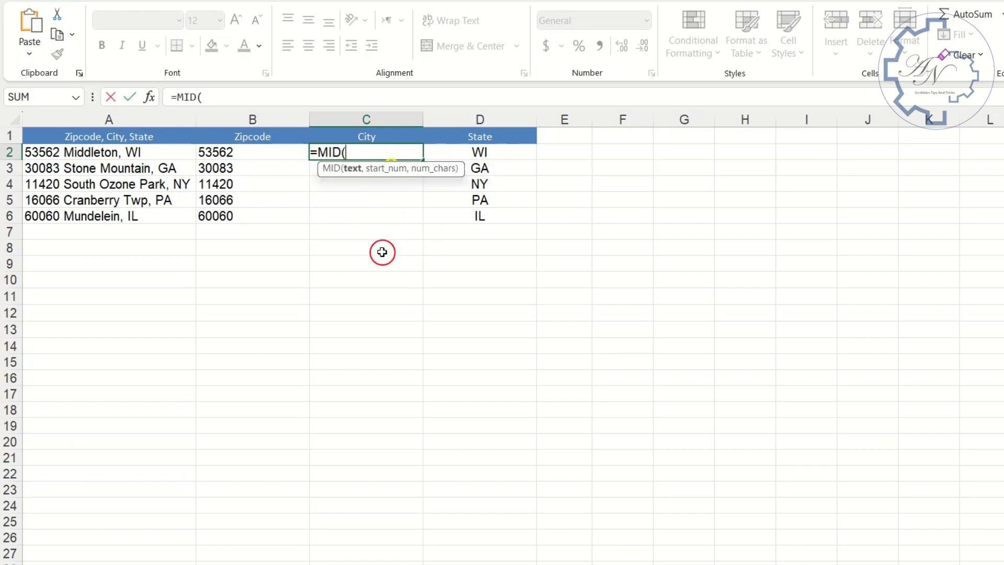
pyautogui.click(140, 151)
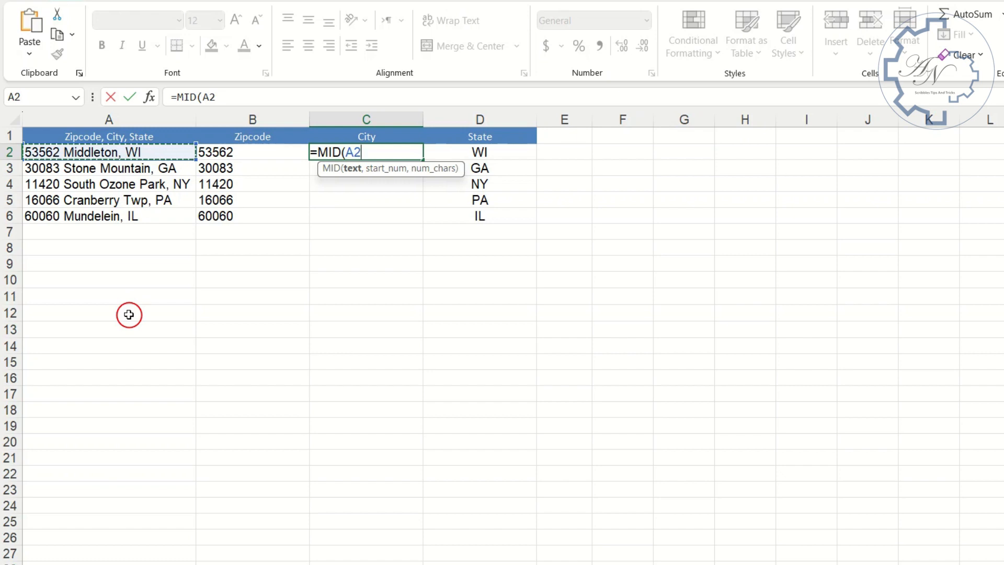
pyautogui.write(',')
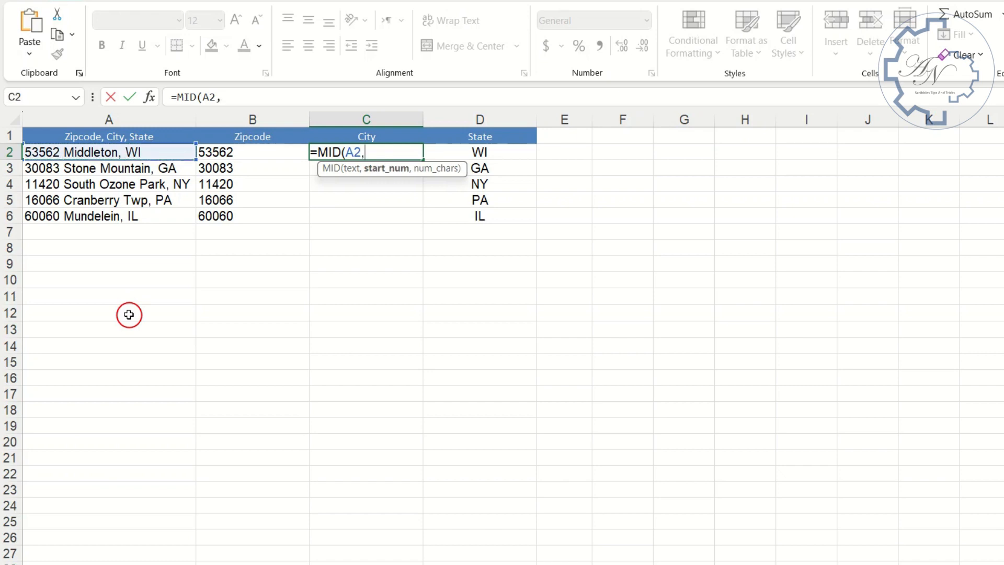
pyautogui.write('fin')
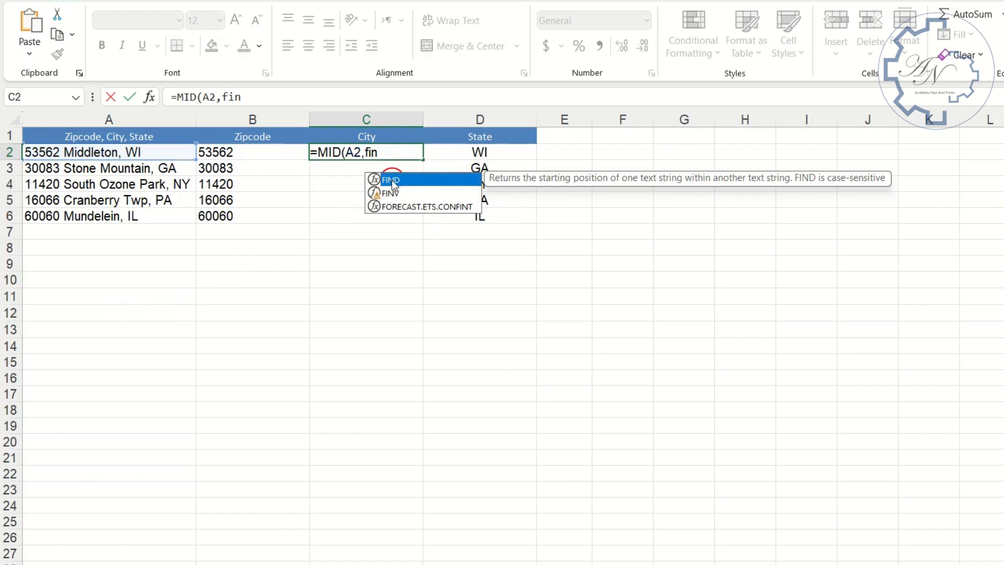
pyautogui.doubleClick(391, 180)
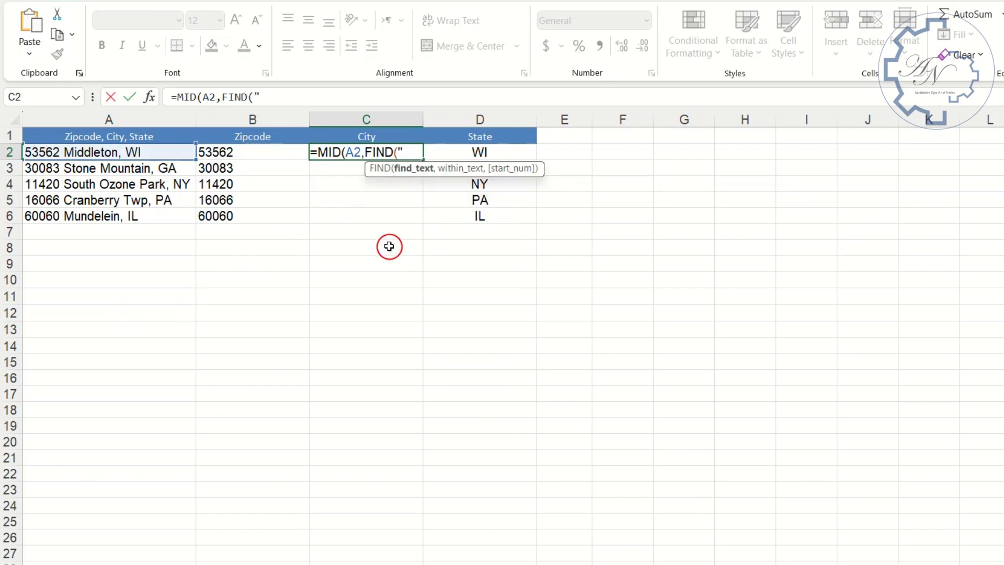
pyautogui.write('" ",')
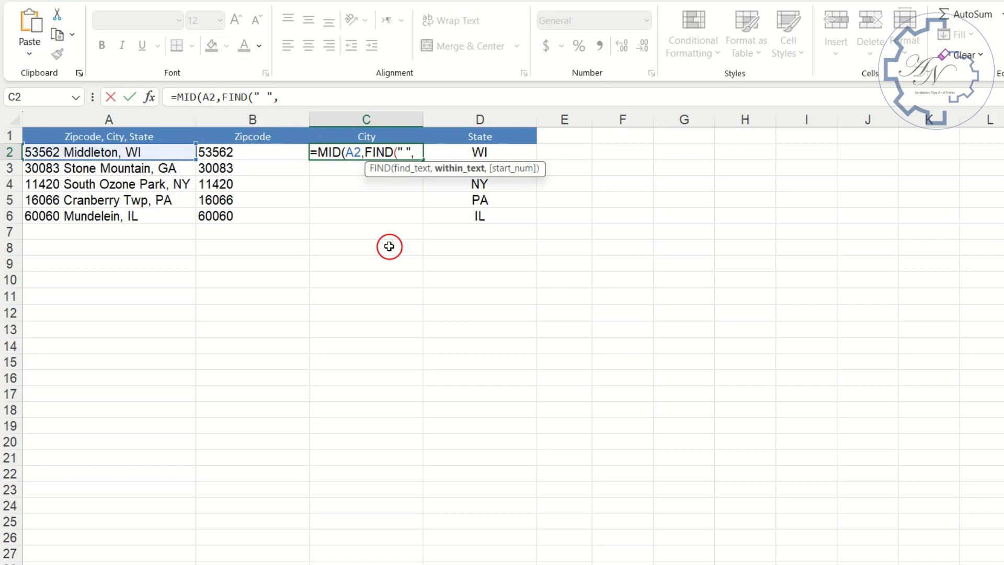
pyautogui.click(151, 154)
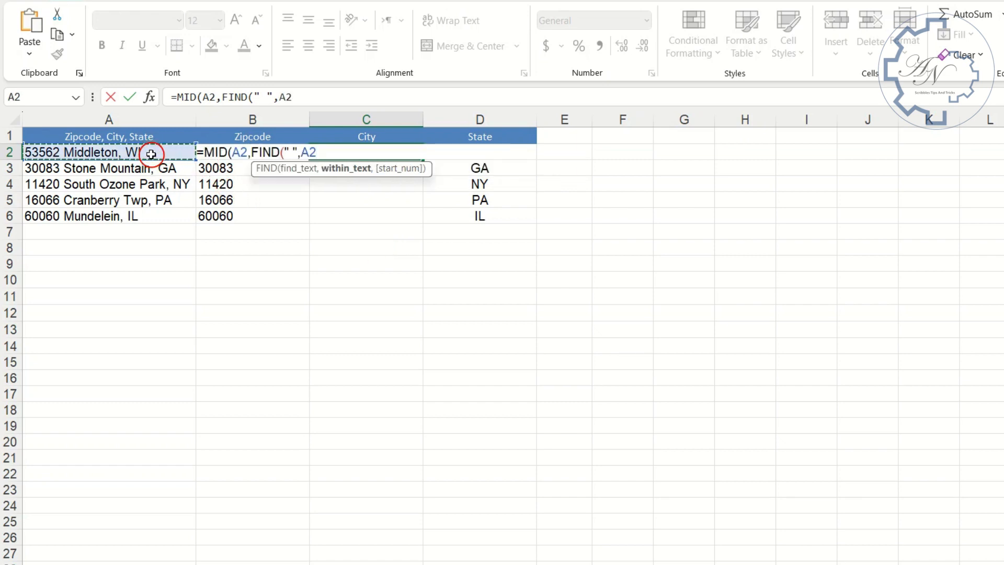
pyautogui.write('),')
# Close the start-position FIND in the C2 MID formula and add FIND(",",A2) to its character-count argument.
pyautogui.click(336, 99)
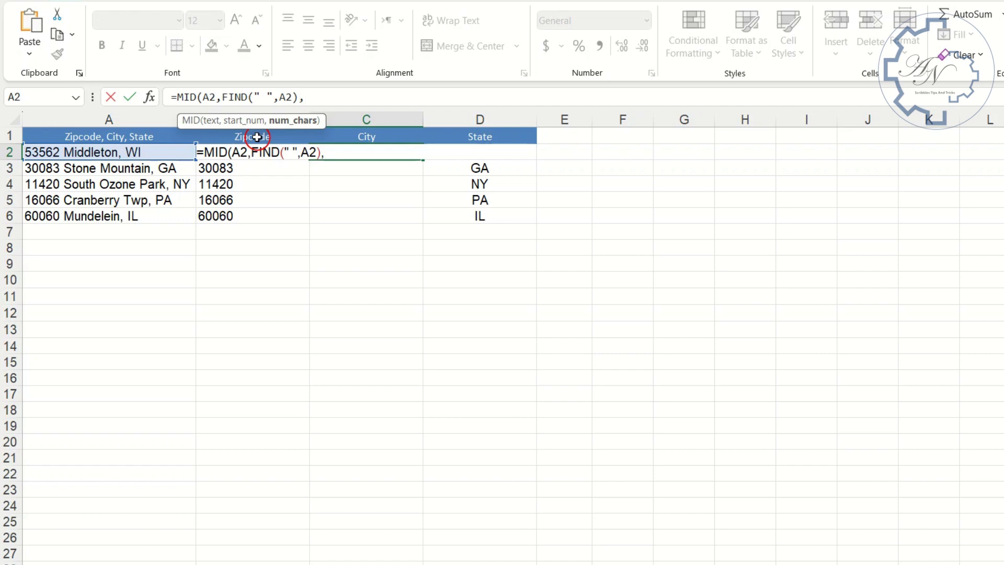
pyautogui.write('fin')
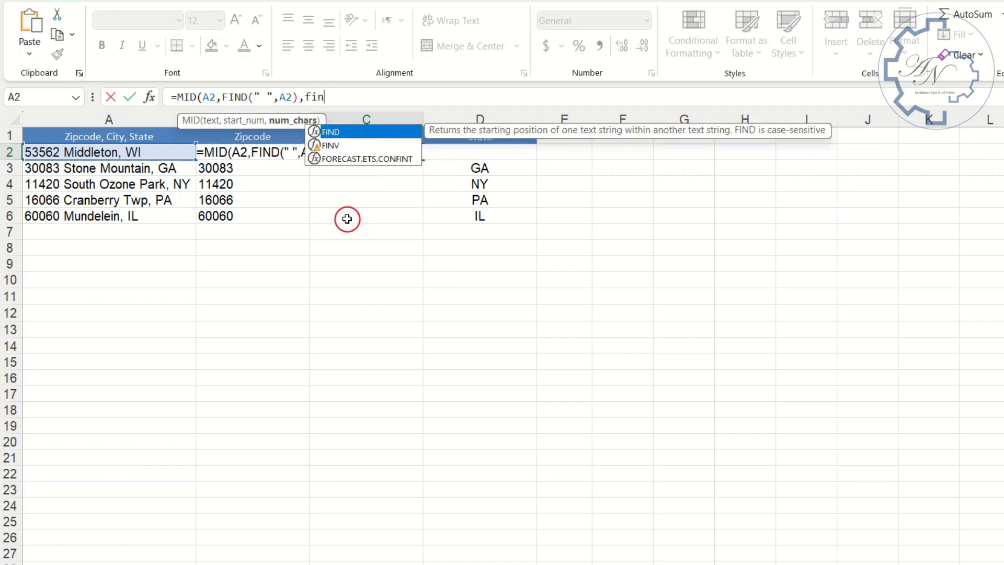
pyautogui.doubleClick(363, 134)
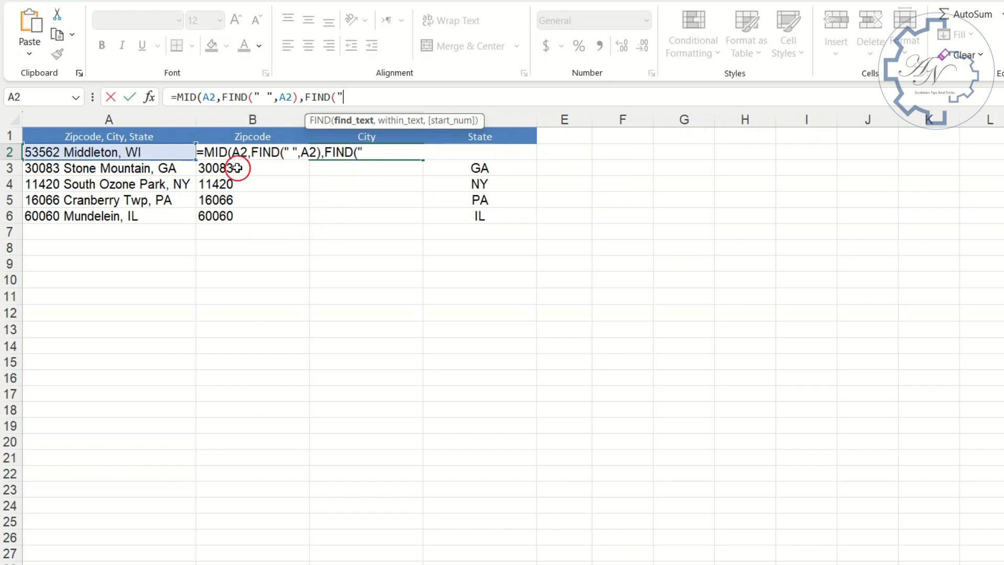
pyautogui.write('",",')
pyautogui.click(150, 154)
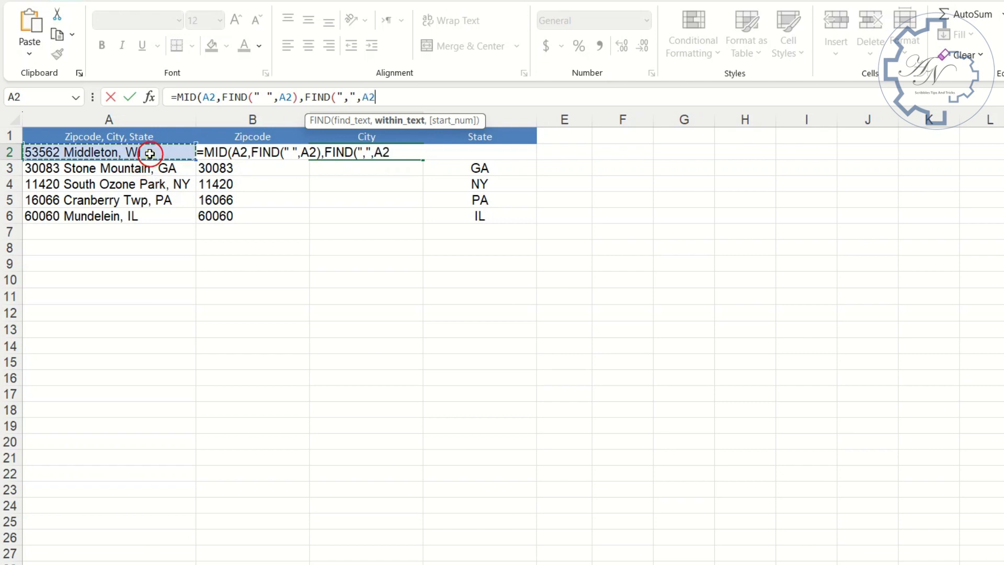
pyautogui.write(')')
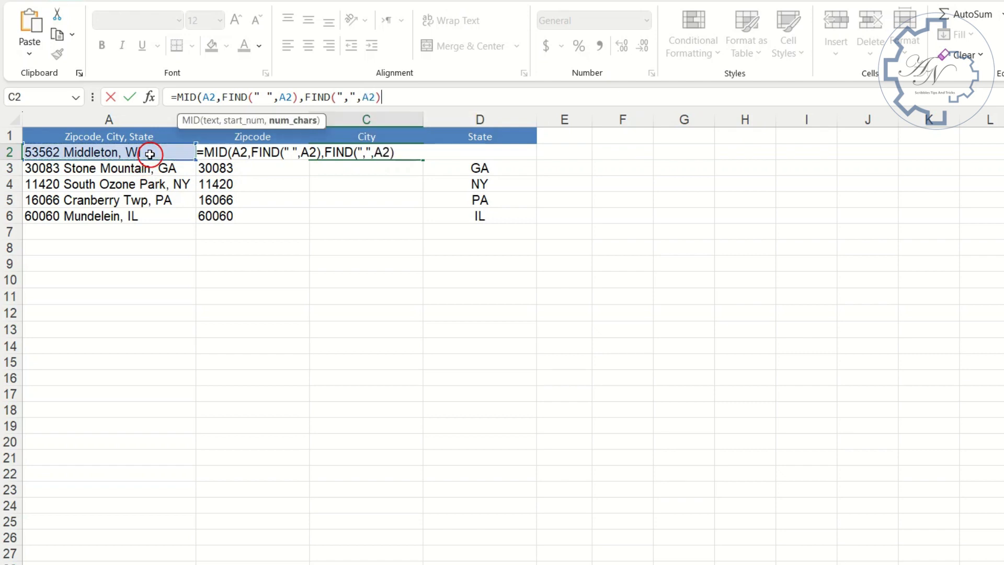
# Complete the C2 formula as =MID(A2,FIND(" ",A2),FIND(",",A2)-FIND(" ",A2)) and fill it down the City column.
pyautogui.write('-fin')
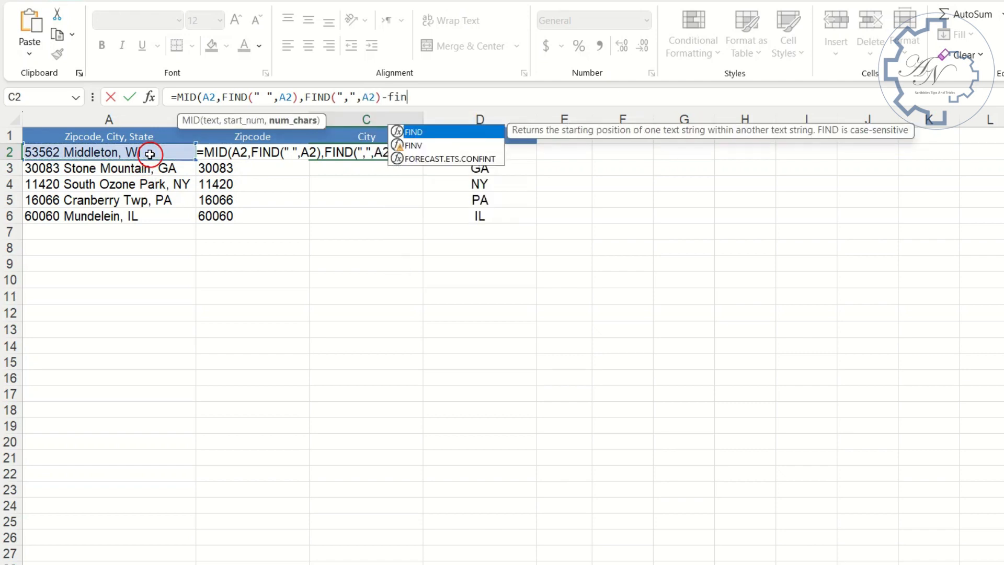
pyautogui.doubleClick(414, 134)
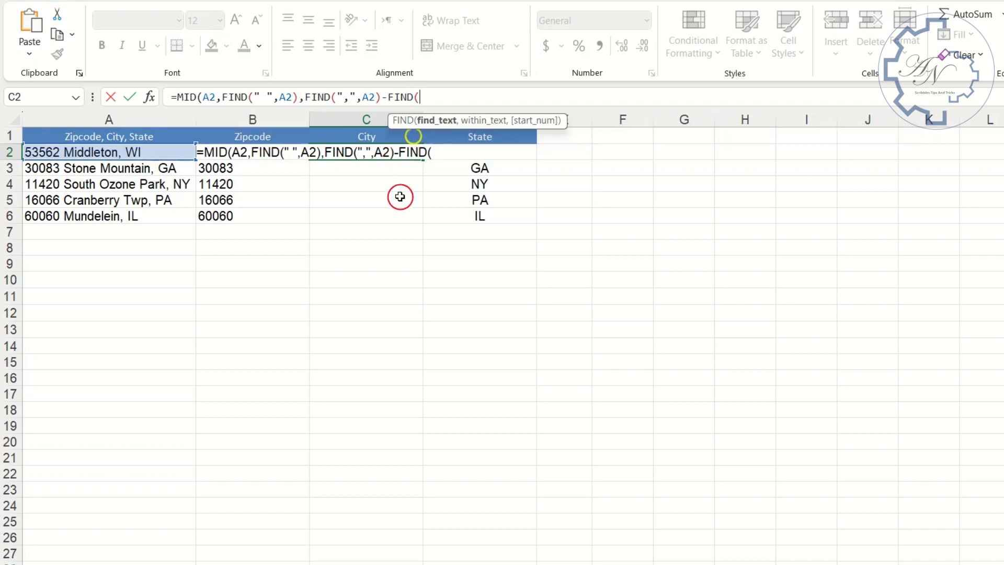
pyautogui.write('" ",')
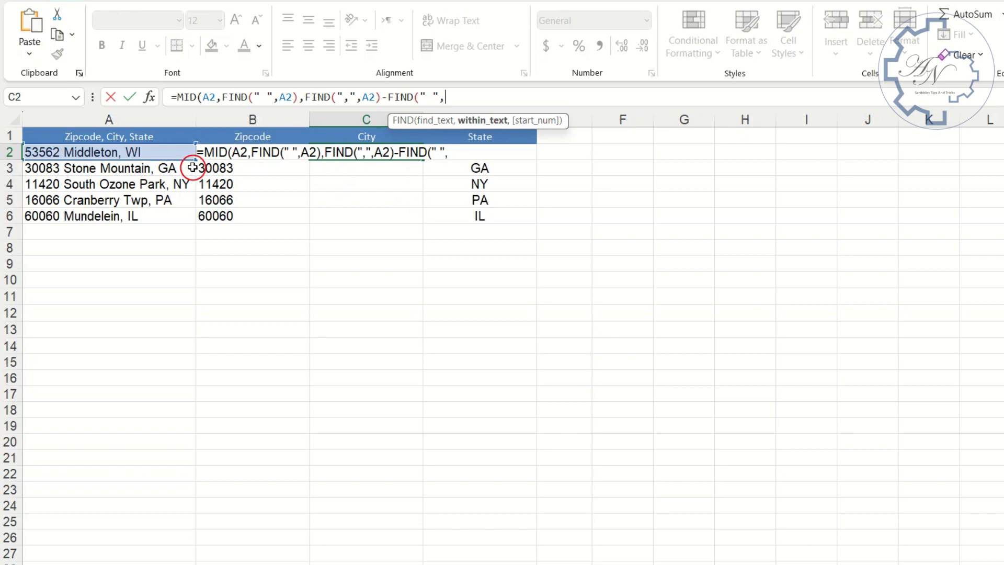
pyautogui.click(176, 153)
pyautogui.press('Return')
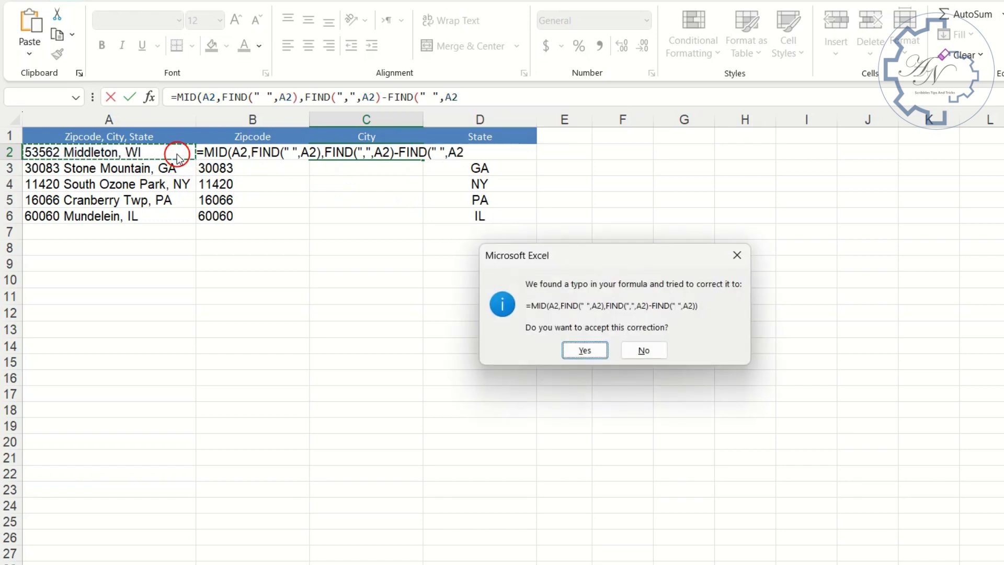
pyautogui.press('Return')
pyautogui.click(341, 151)
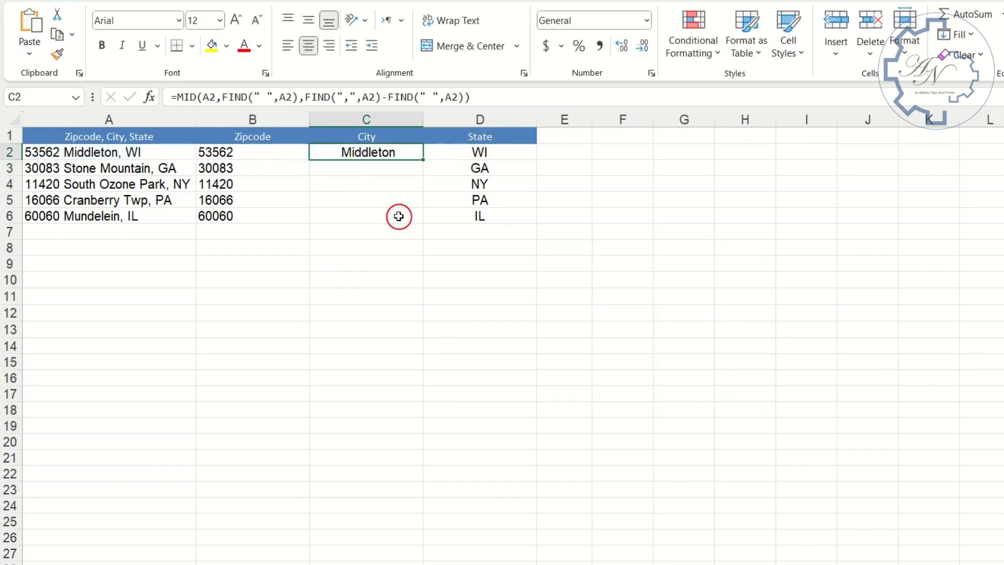
pyautogui.doubleClick(425, 159)
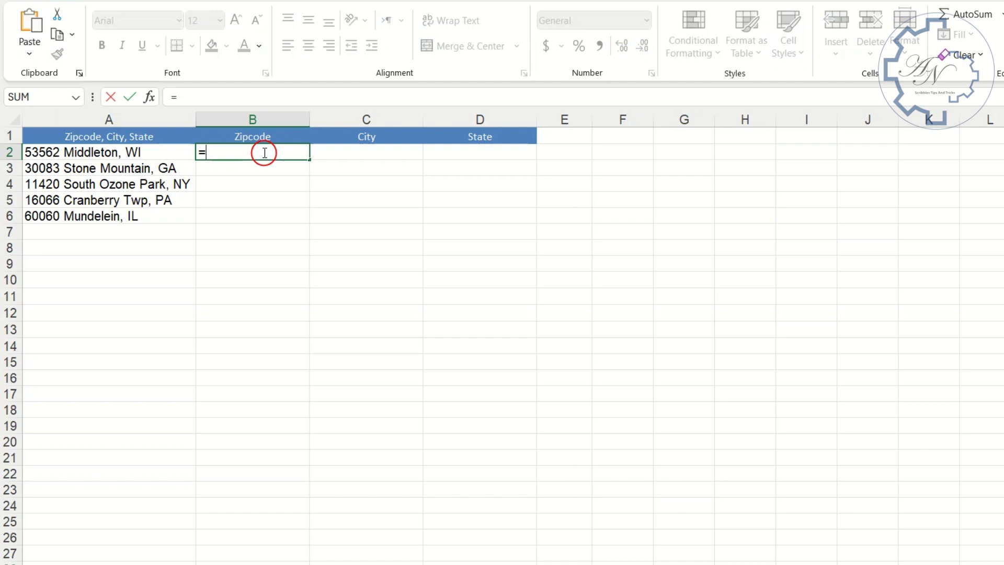
# Extract the zipcode in B2 with =TEXTBEFORE(A2," ") and fill the formula down to B6.
pyautogui.write('te')
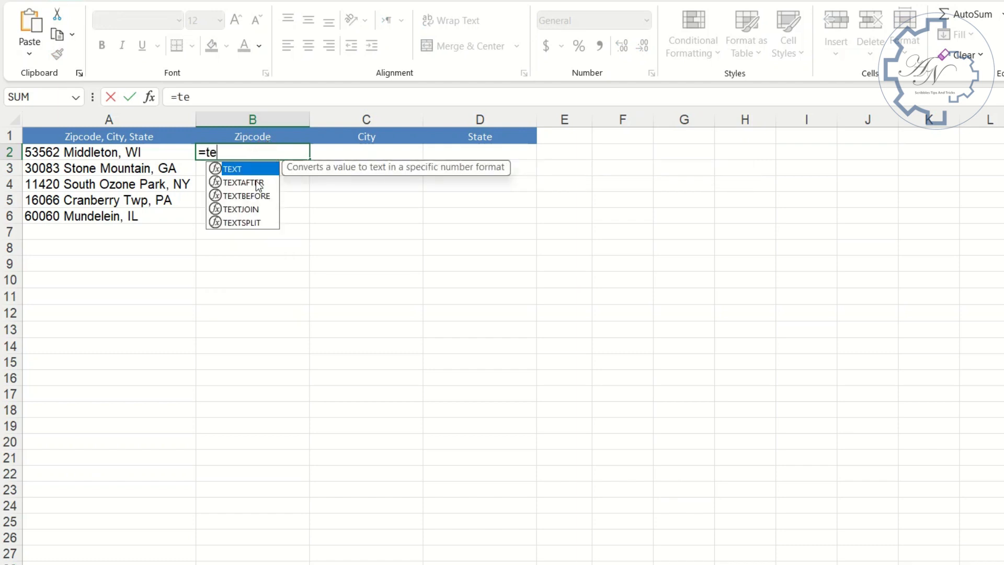
pyautogui.doubleClick(250, 193)
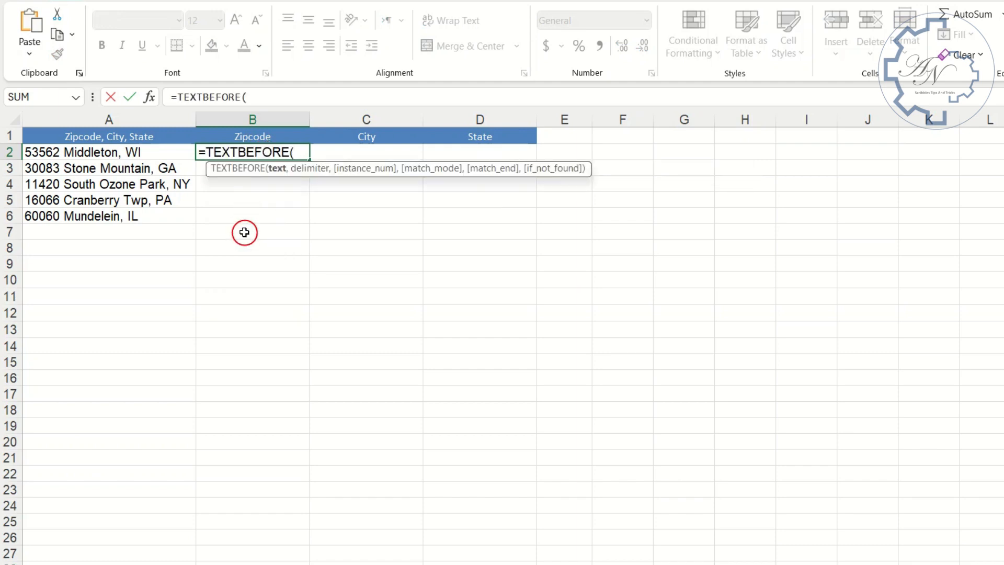
pyautogui.click(50, 151)
pyautogui.write(',')
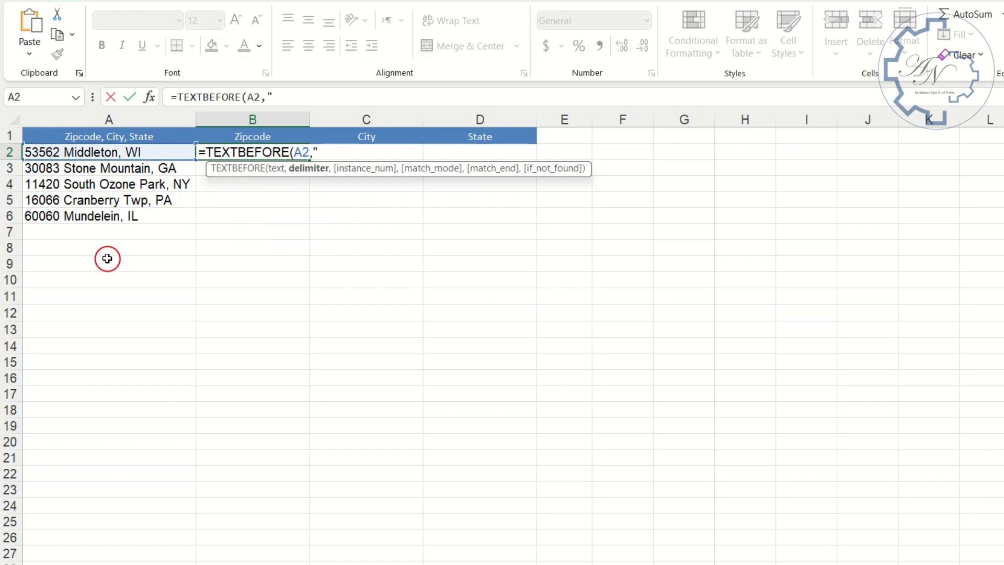
pyautogui.write('" "')
pyautogui.press('Return')
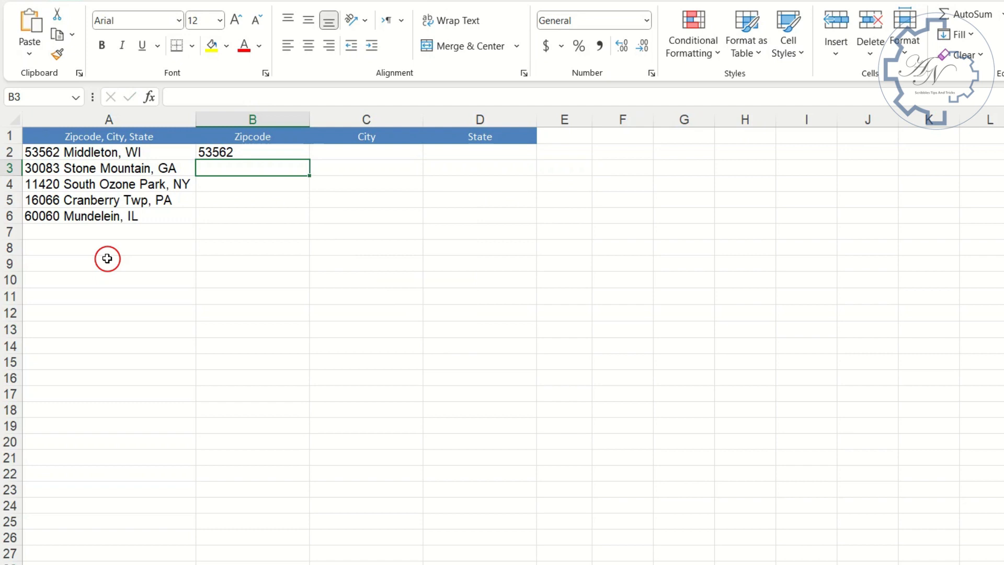
pyautogui.click(292, 154)
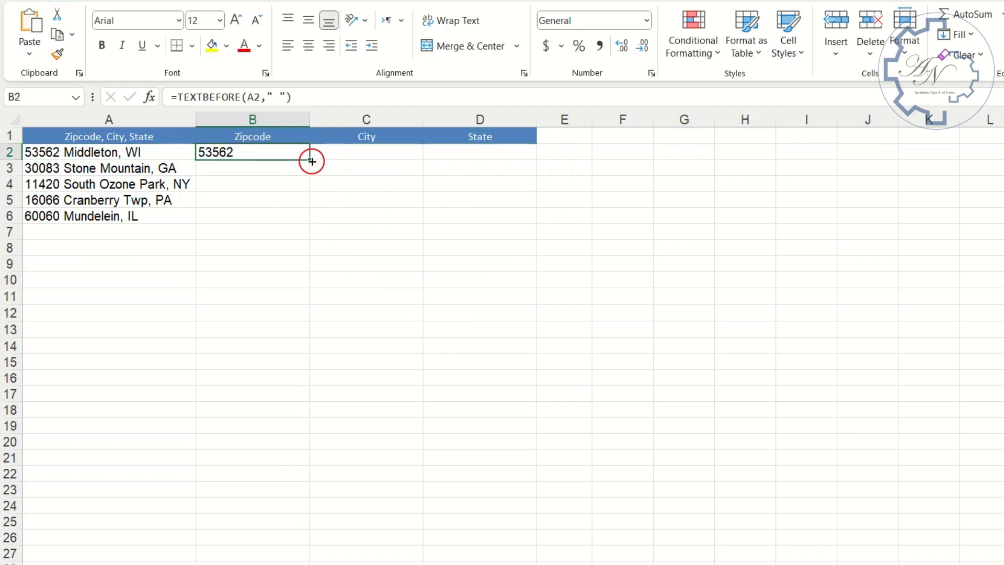
pyautogui.doubleClick(310, 160)
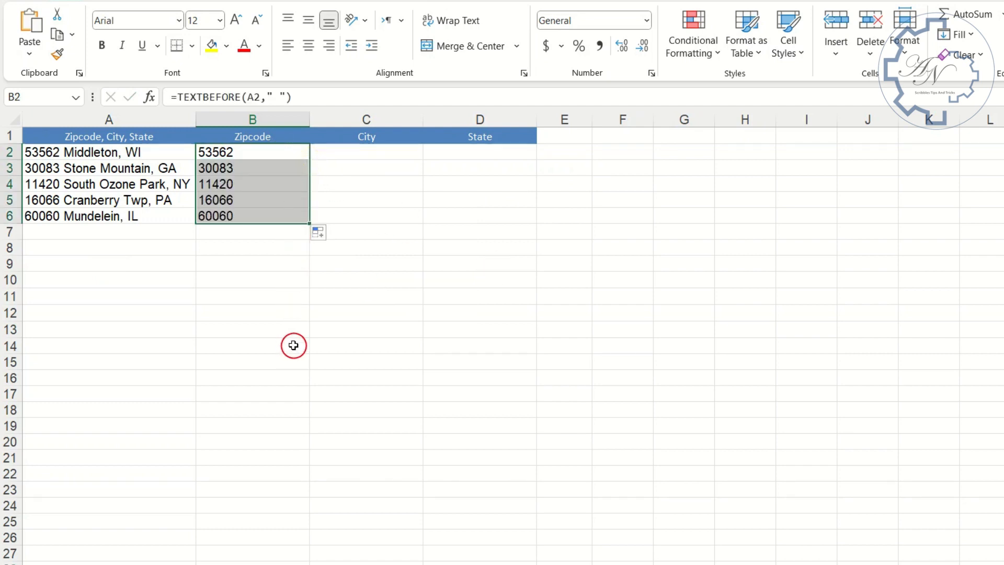
# Extract the state in D2 with =TEXTAFTER(A2,",") and fill the formula down to D6.
pyautogui.click(485, 155)
pyautogui.write('=text')
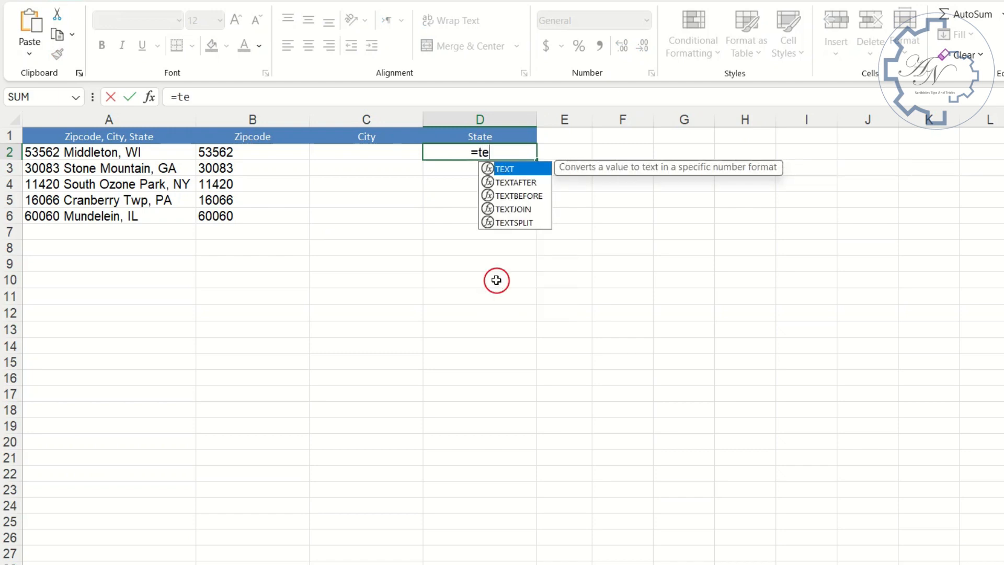
pyautogui.doubleClick(528, 182)
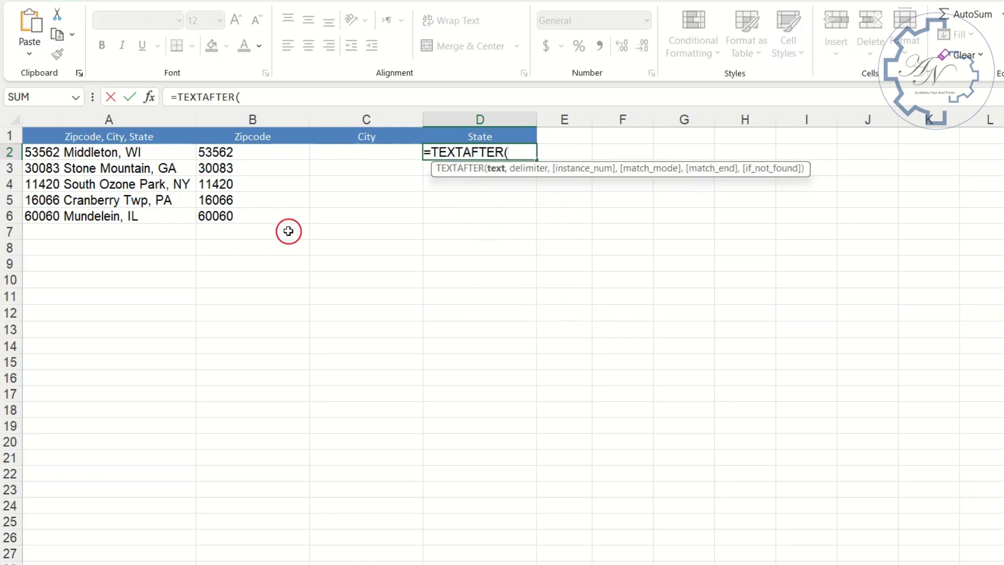
pyautogui.click(133, 151)
pyautogui.write(',')
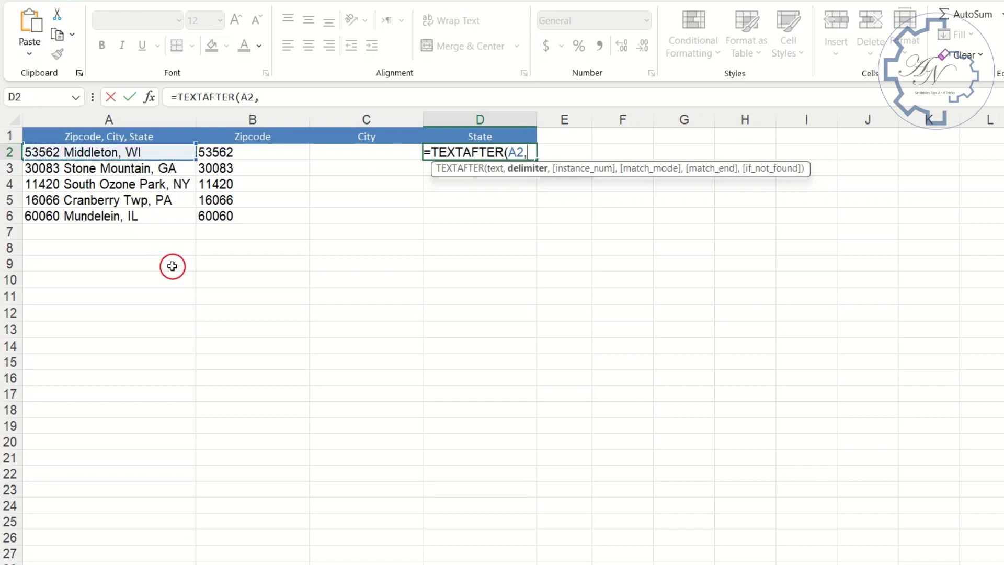
pyautogui.write('","')
pyautogui.press('Return')
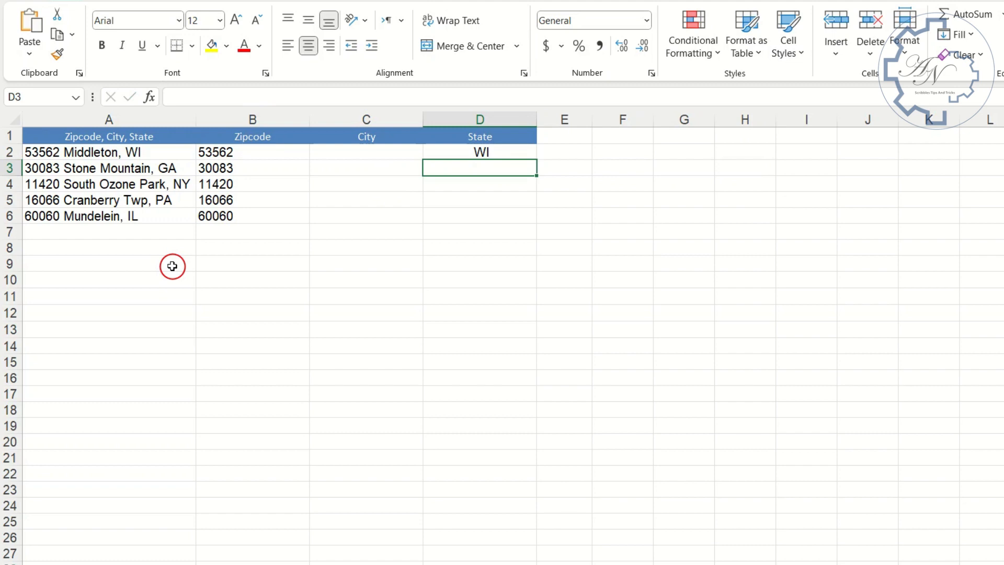
pyautogui.click(443, 155)
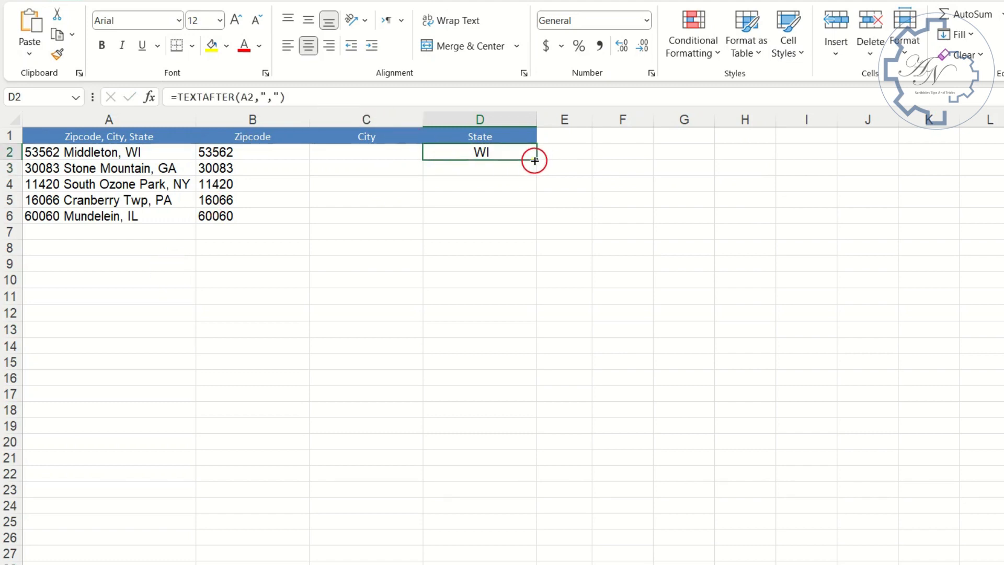
pyautogui.doubleClick(538, 160)
pyautogui.click(496, 204)
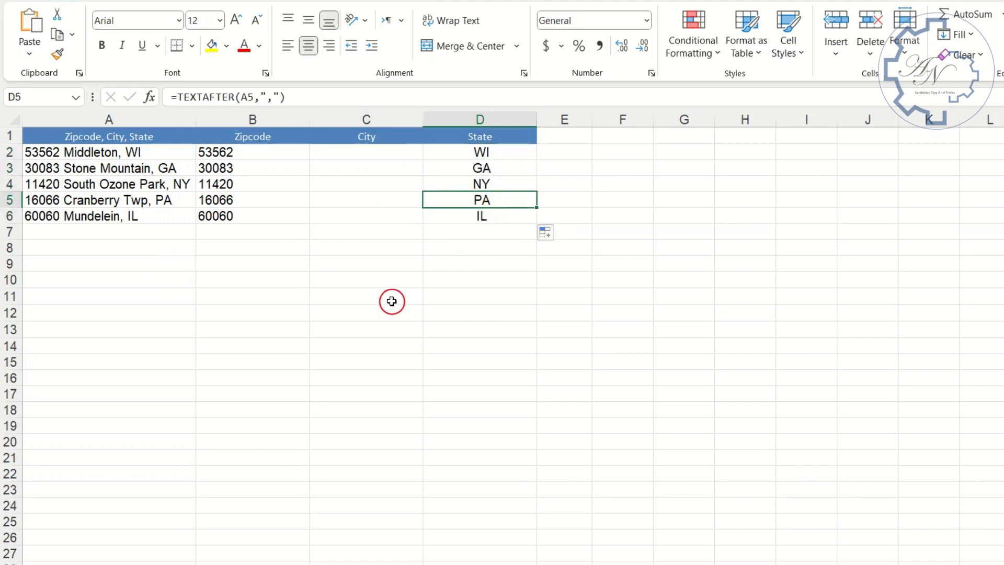
# Enter =TEXTBEFORE(A2,",") in C2 to take the text before the comma.
pyautogui.click(352, 156)
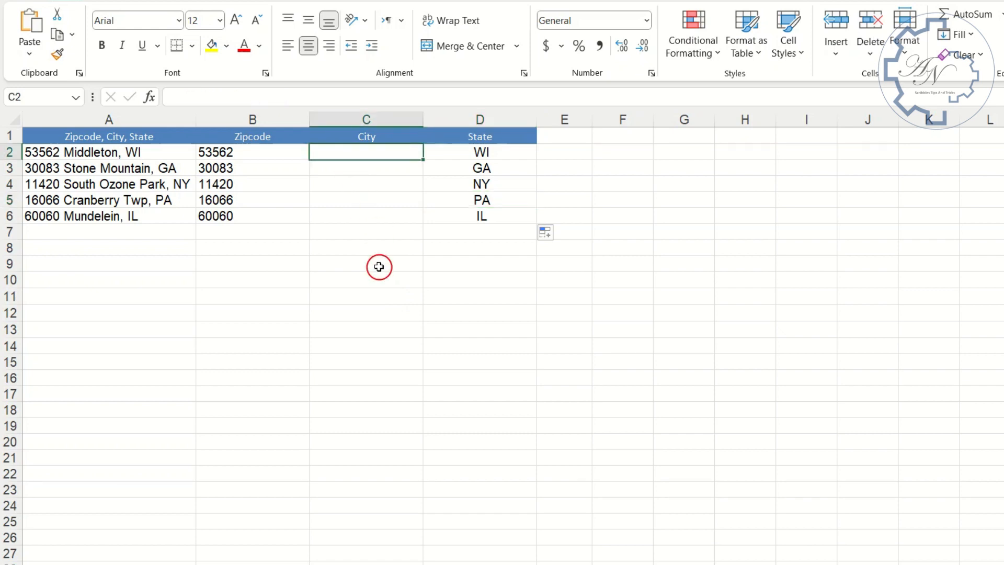
pyautogui.write('=tex')
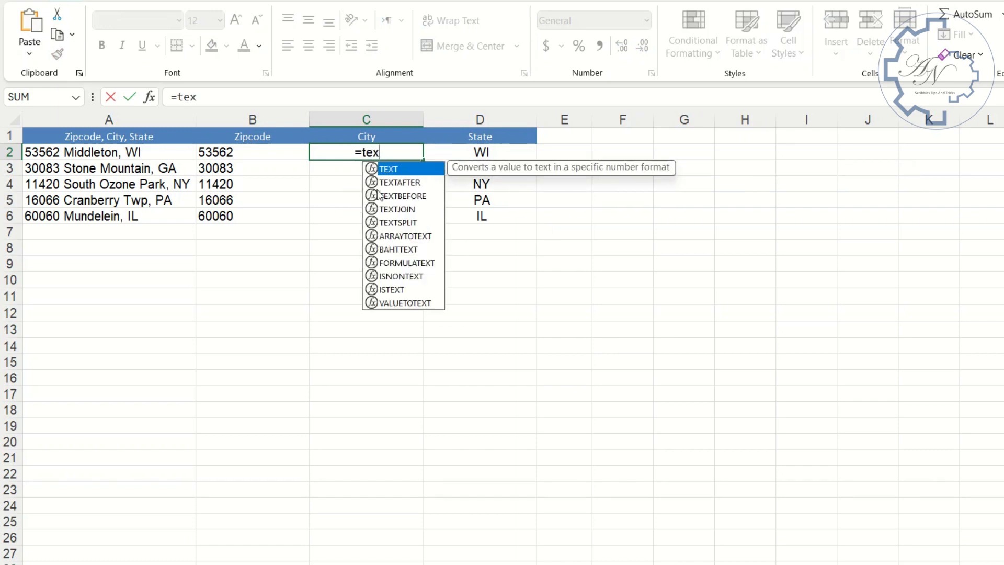
pyautogui.doubleClick(413, 194)
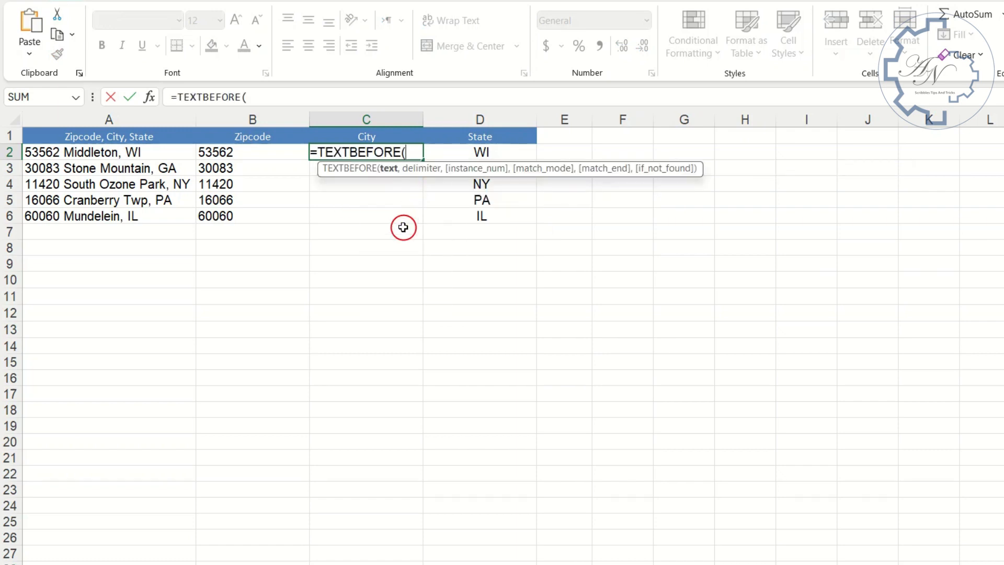
pyautogui.click(159, 154)
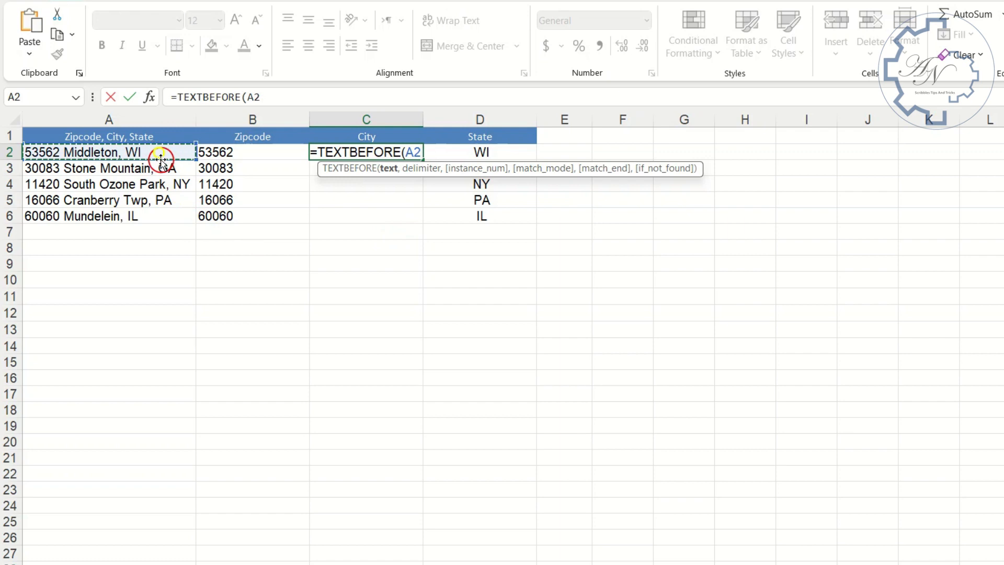
pyautogui.write(',",')
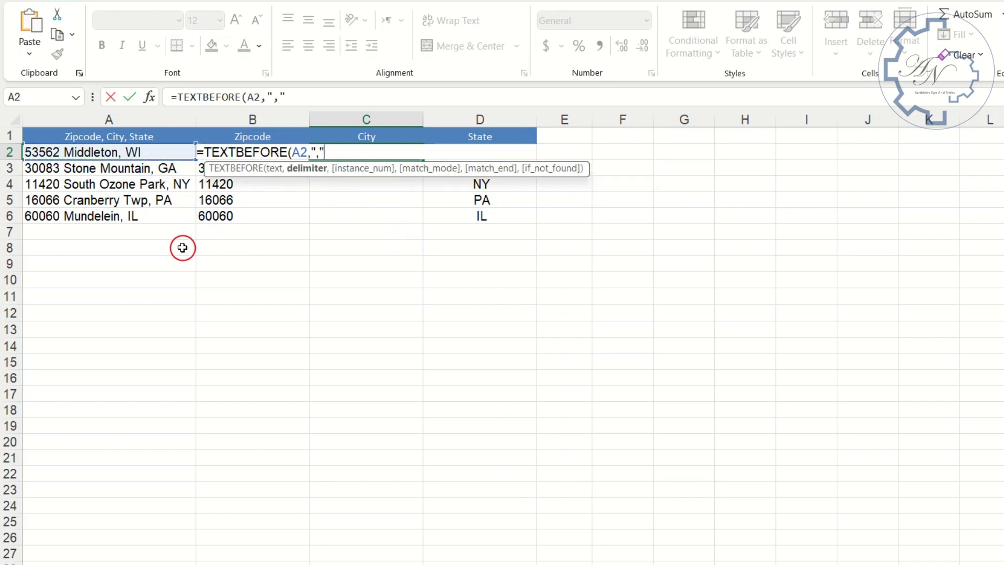
pyautogui.press('Return')
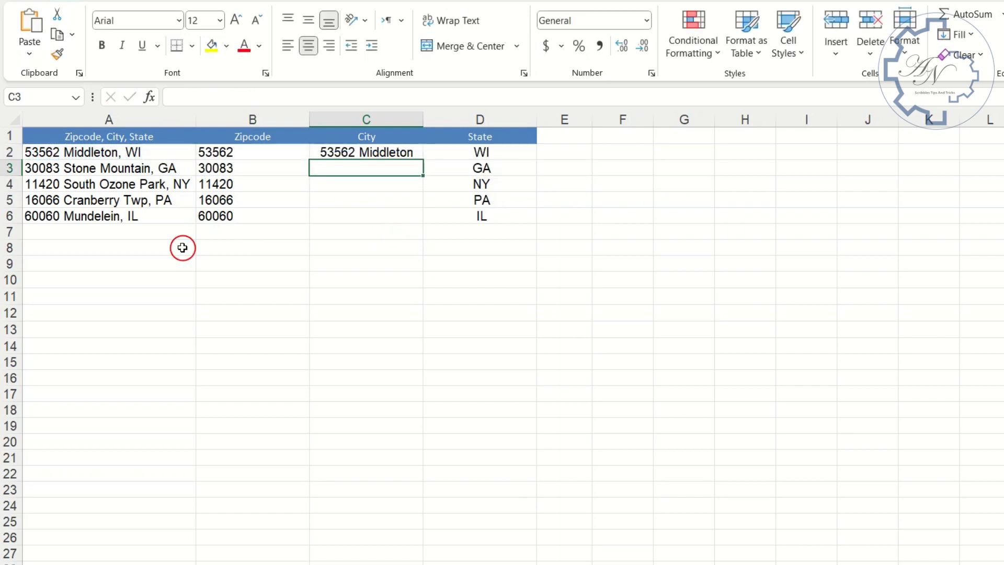
# Wrap the C2 formula in TEXTAFTER as =TEXTAFTER(TEXTBEFORE(A2,",")," ") and fill it down to C6.
pyautogui.click(360, 153)
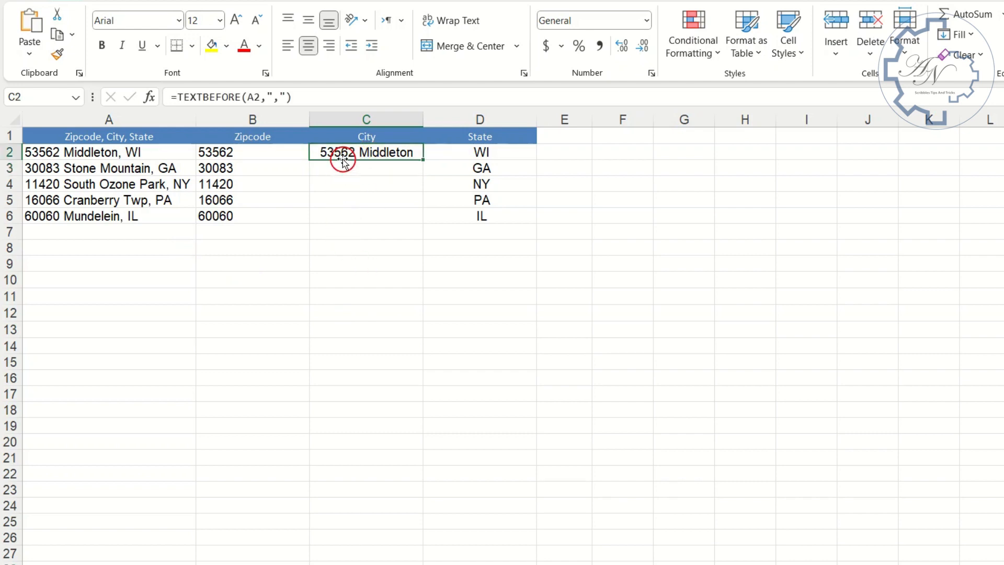
pyautogui.click(178, 98)
pyautogui.write('tex')
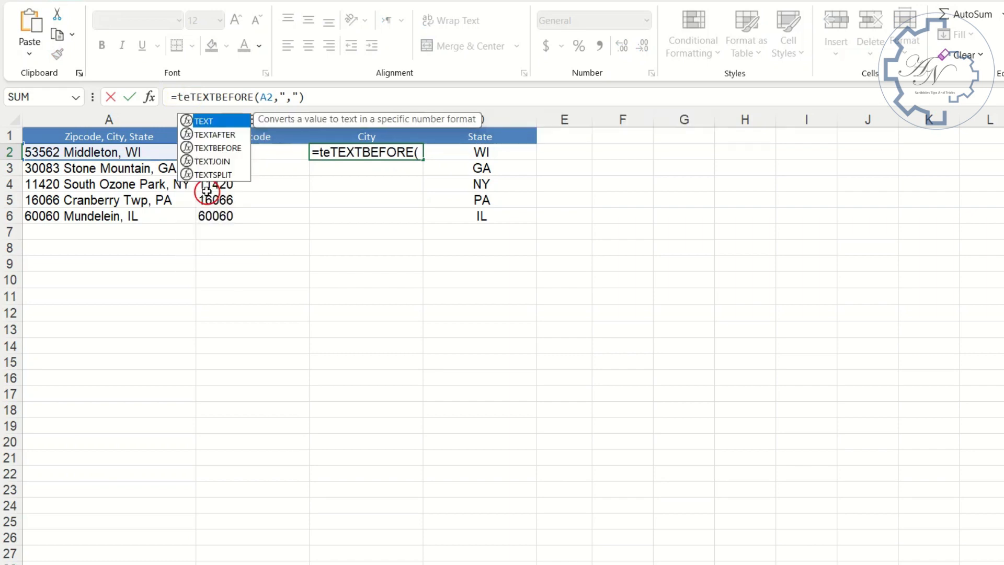
pyautogui.doubleClick(228, 135)
pyautogui.click(378, 99)
pyautogui.write(',')
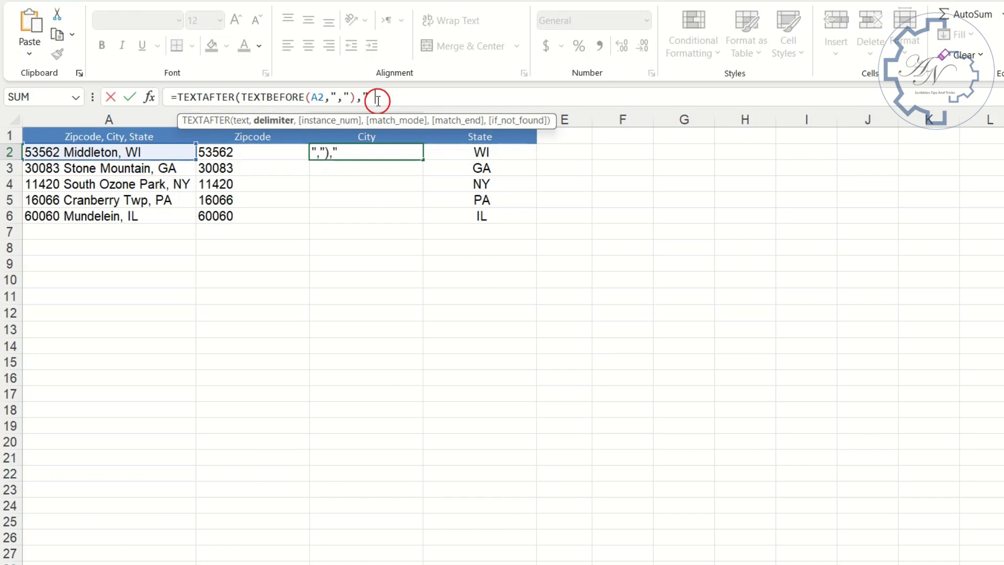
pyautogui.write('" "')
pyautogui.press('Return')
pyautogui.press('Return')
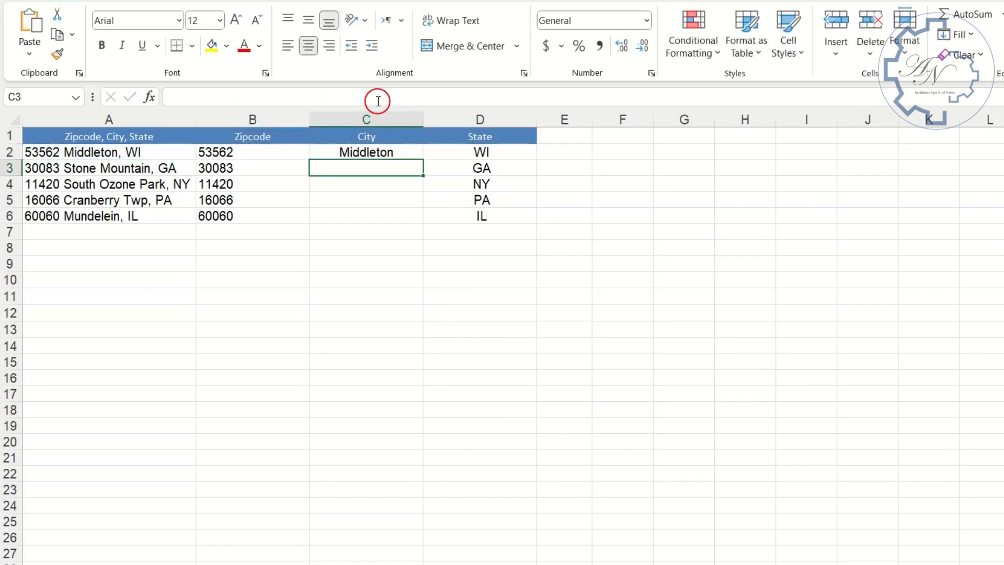
pyautogui.click(370, 149)
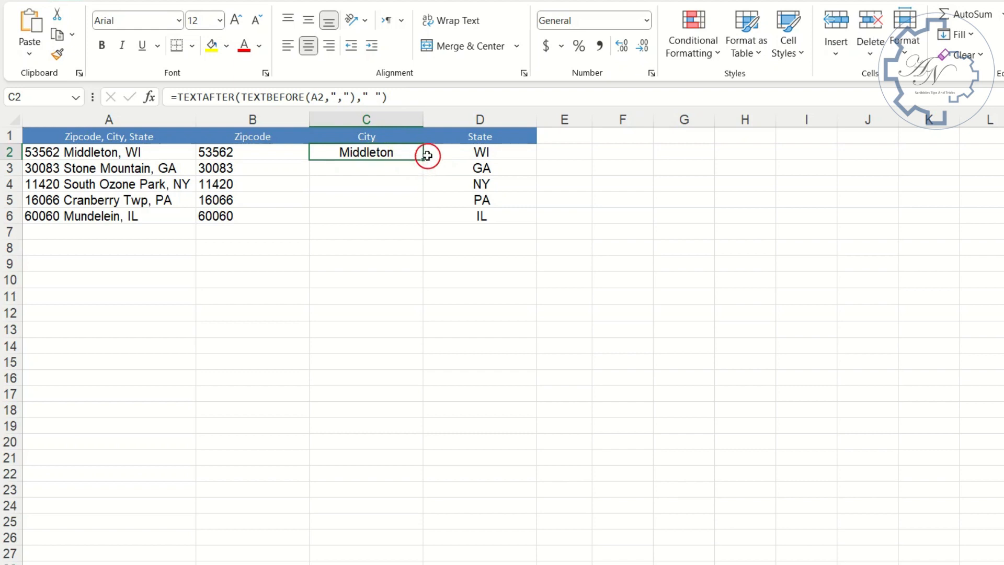
pyautogui.doubleClick(424, 158)
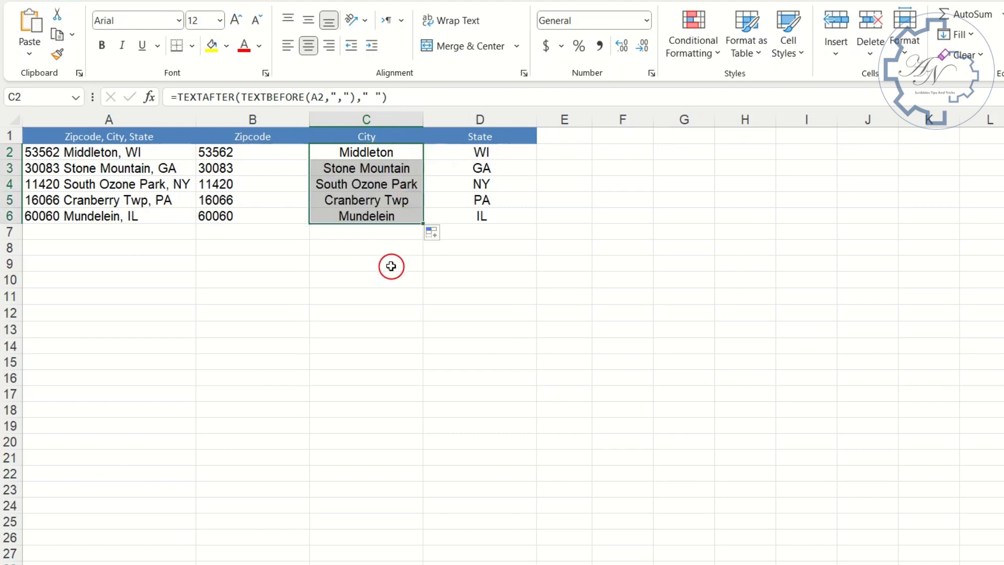
pyautogui.click(392, 267)
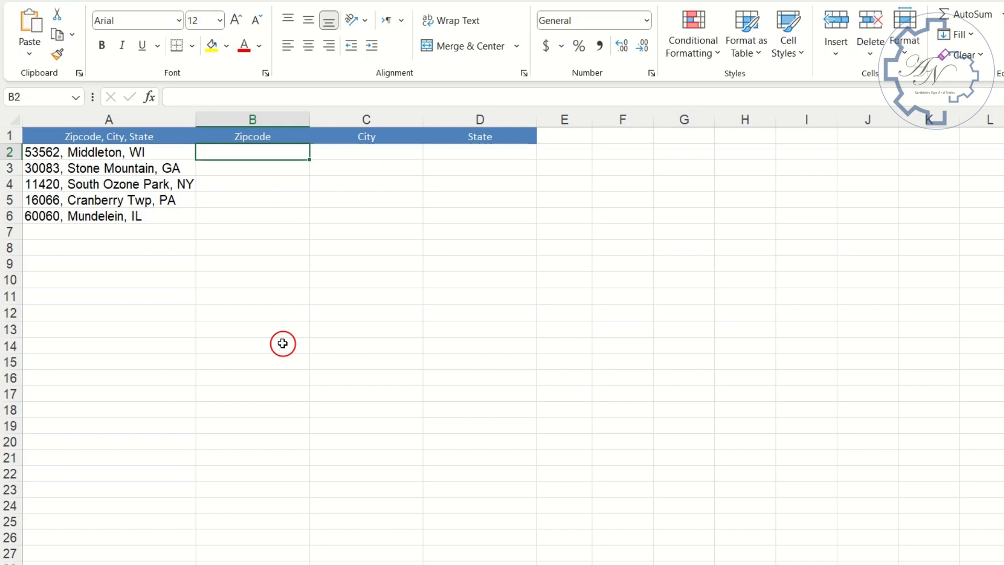
# Split A2 into zipcode, city and state by entering =TEXTSPLIT(A2,",") in B2, and fill the formula down to B6.
pyautogui.write('=texts')
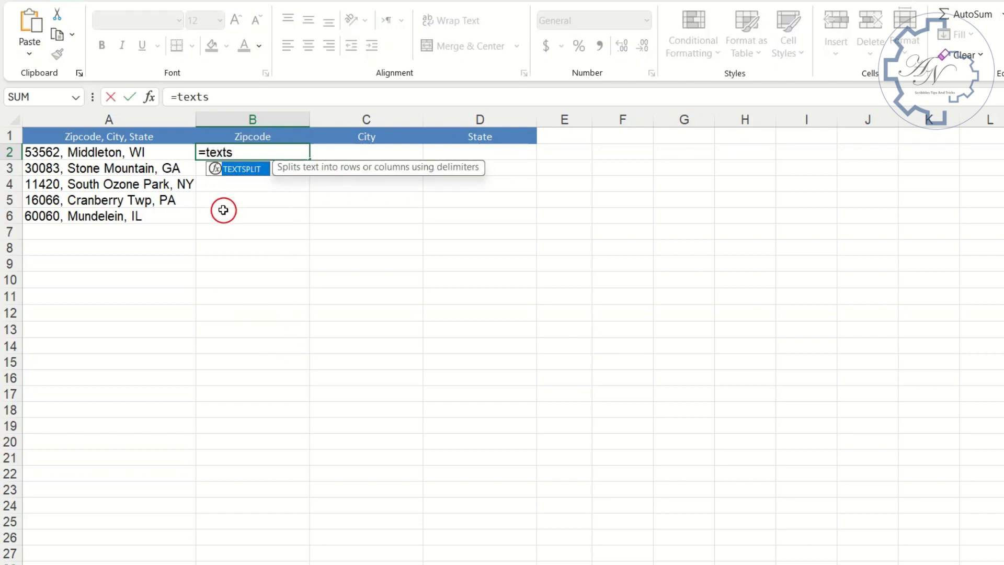
pyautogui.press('Tab')
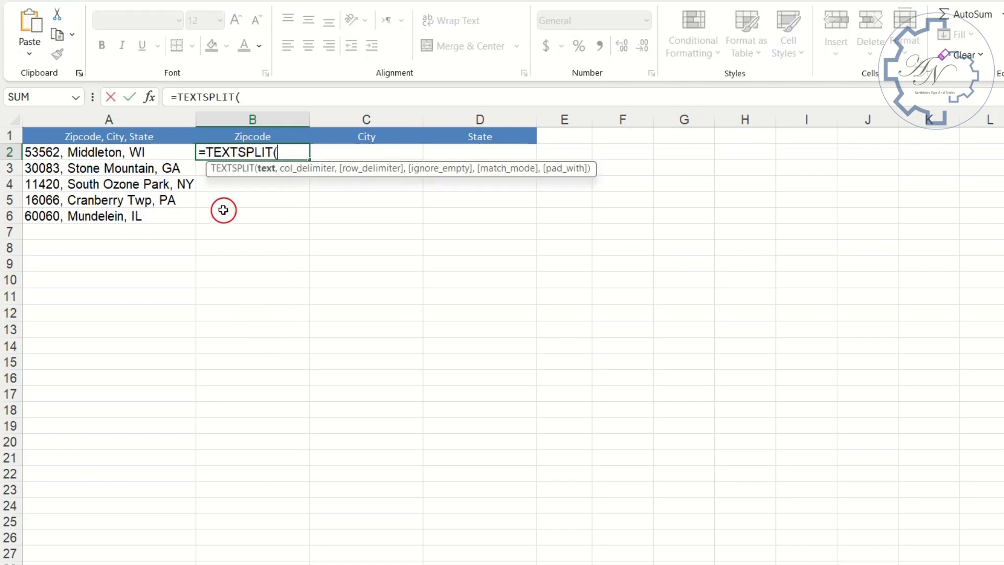
pyautogui.click(79, 154)
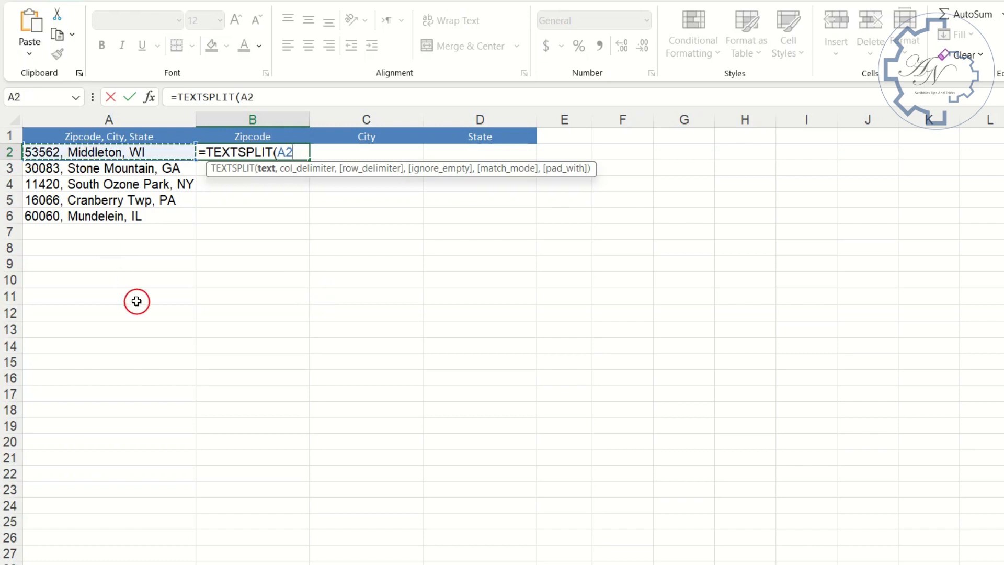
pyautogui.write(',",')
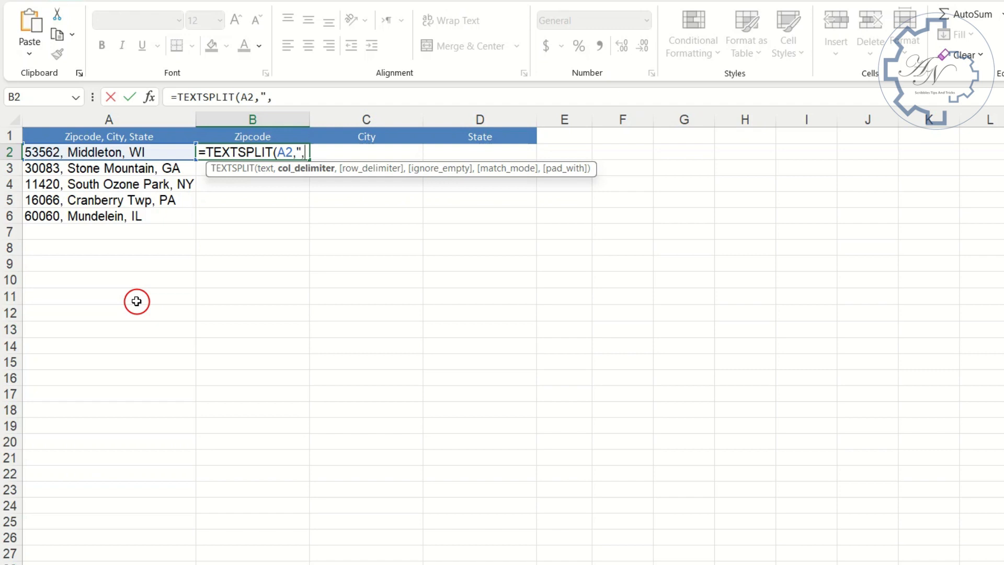
pyautogui.write('"')
pyautogui.press('Return')
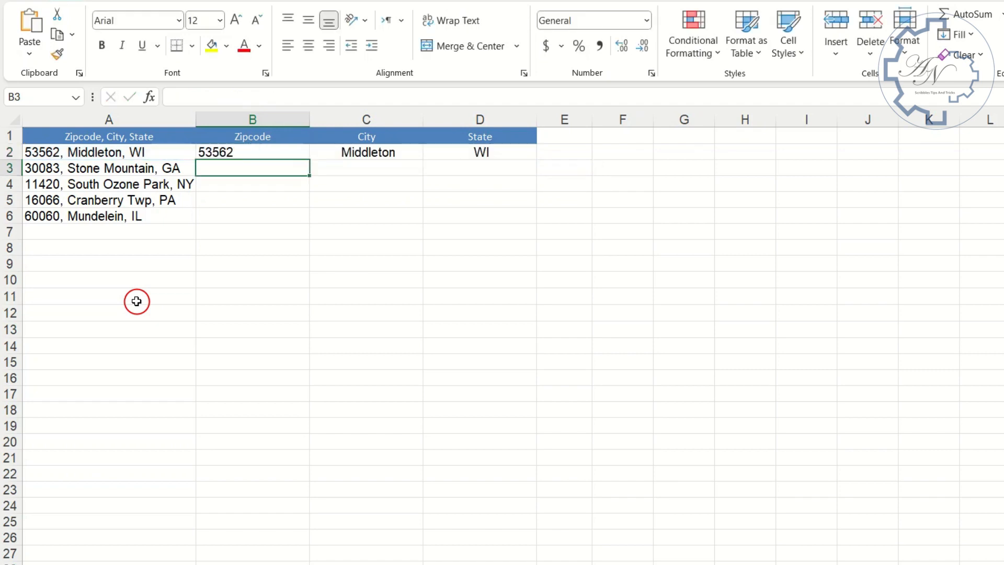
pyautogui.click(246, 152)
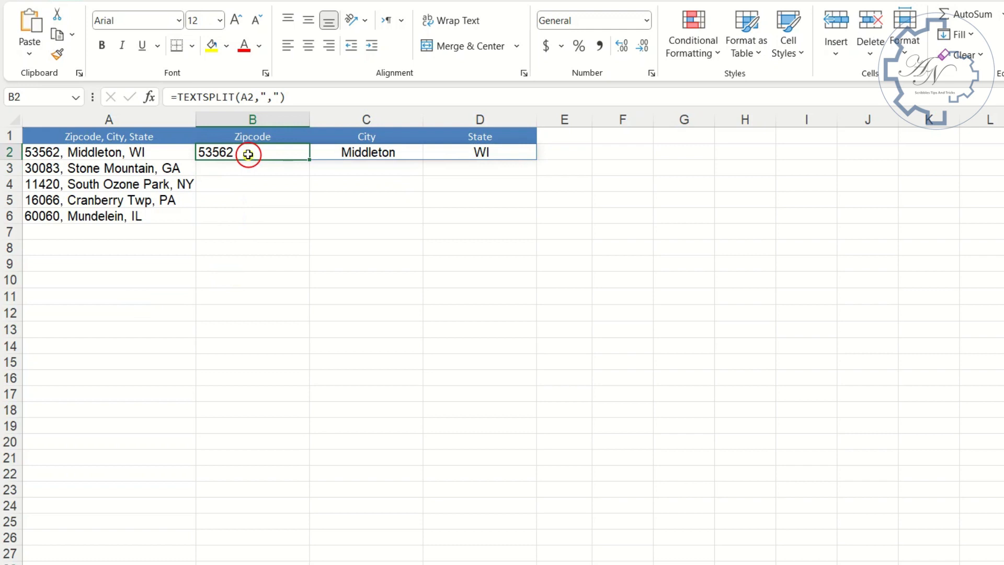
pyautogui.moveTo(309, 159); pyautogui.dragTo(309, 219)
pyautogui.click(267, 198)
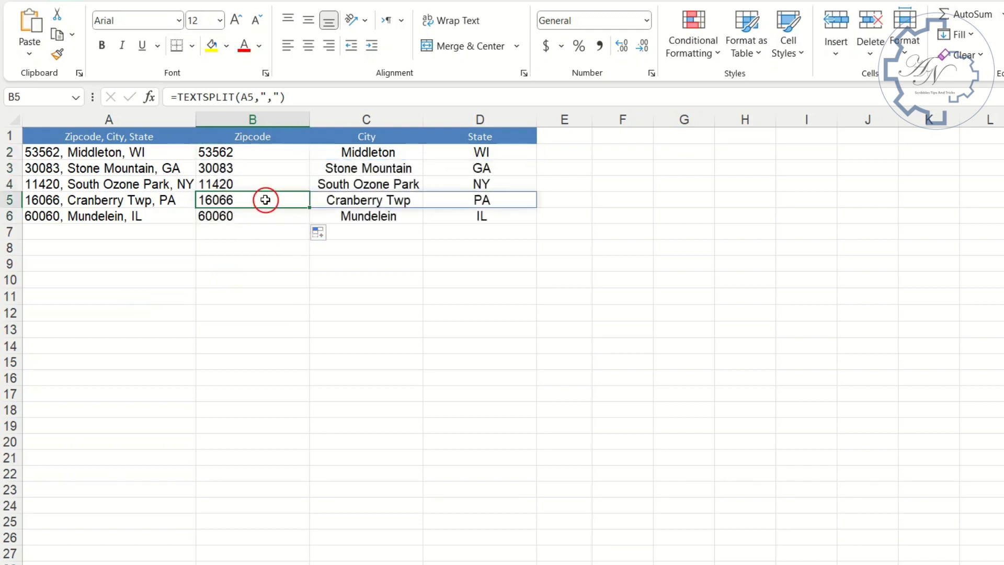
pyautogui.click(260, 275)
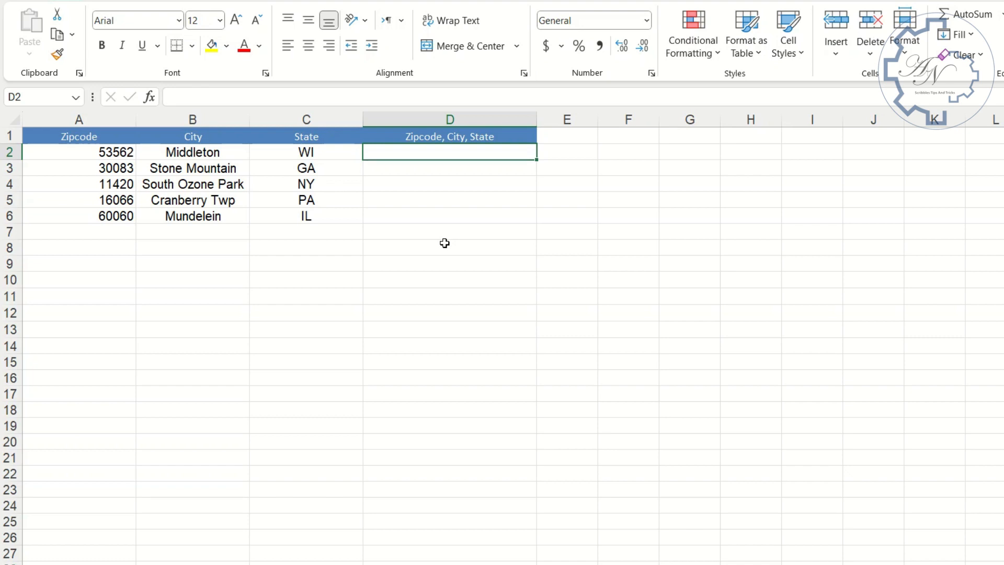
# Enter the sample 53562 Middleton, WI in D2 and extend it down to D6 with Flash Fill.
pyautogui.write('53562')
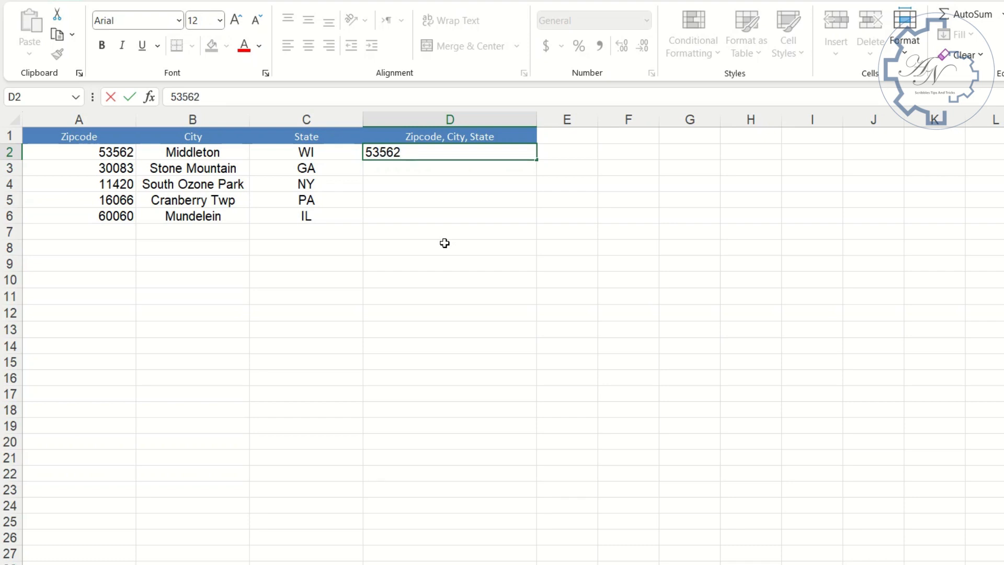
pyautogui.write(' Middleton, ')
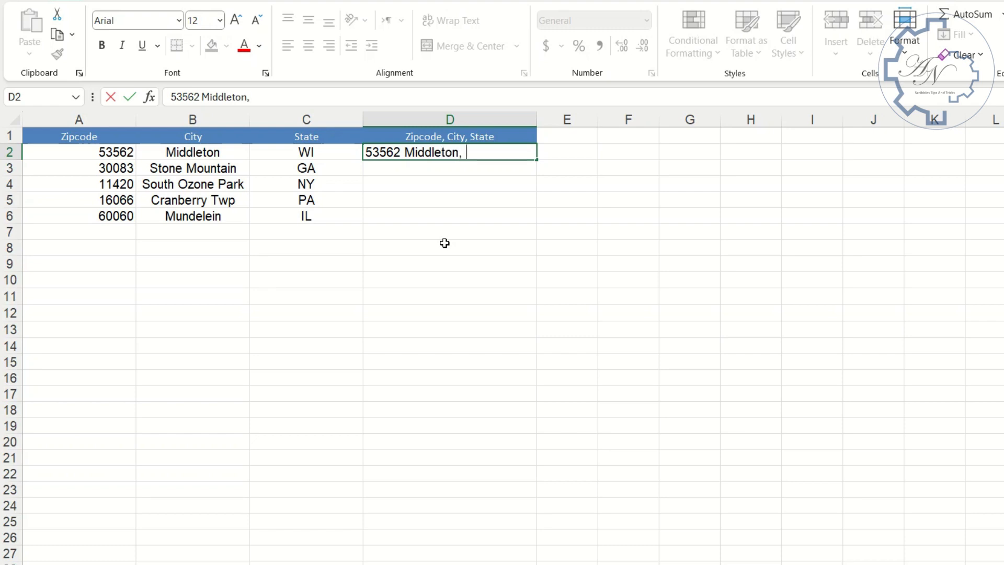
pyautogui.write('WI')
pyautogui.press('Return')
pyautogui.click(486, 150)
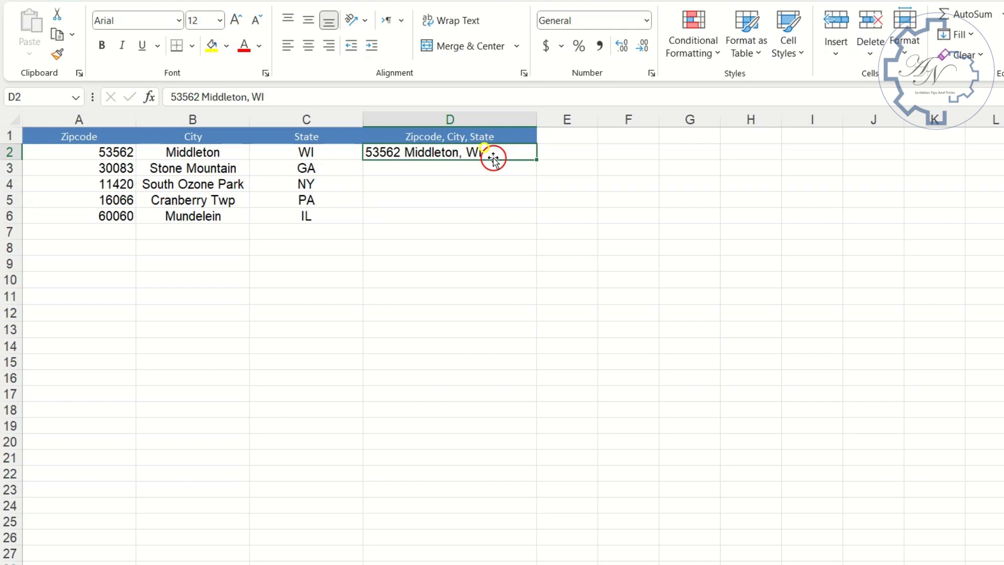
pyautogui.moveTo(536, 159); pyautogui.dragTo(529, 219)
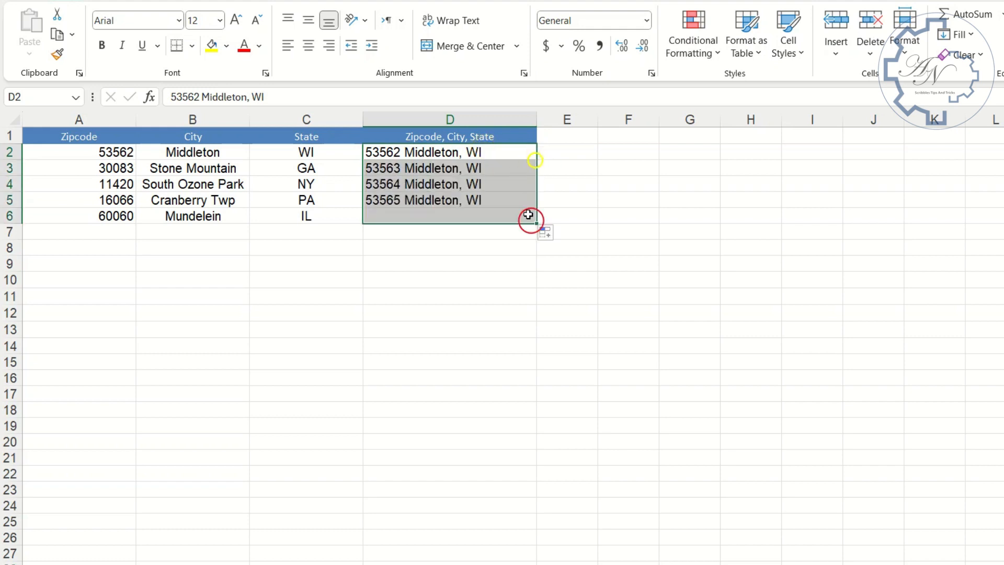
pyautogui.click(547, 235)
pyautogui.click(564, 328)
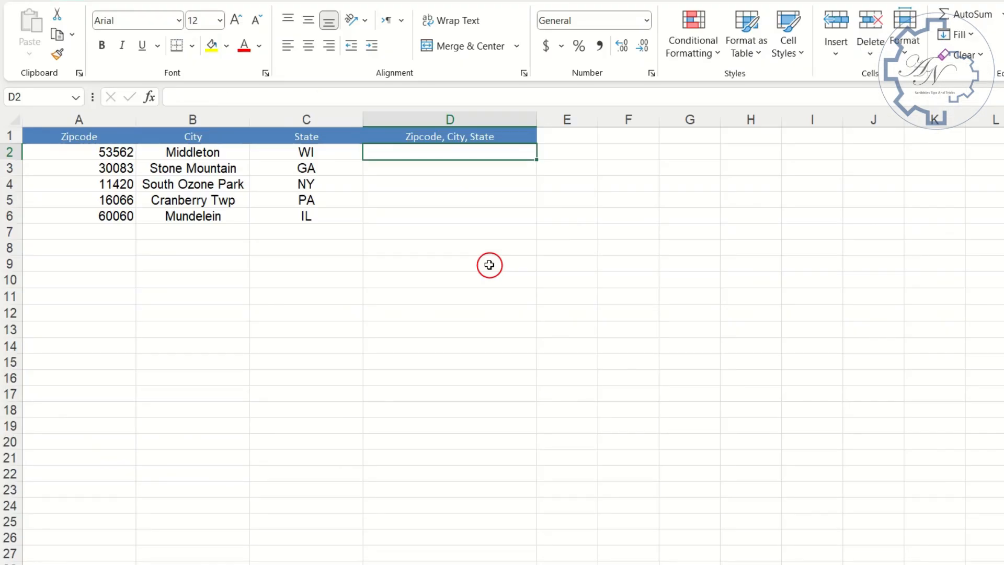
# Combine zipcode, city and state in D2 with =A2&" "&B2&" "&C2 and fill the formula down to D6.
pyautogui.write('=')
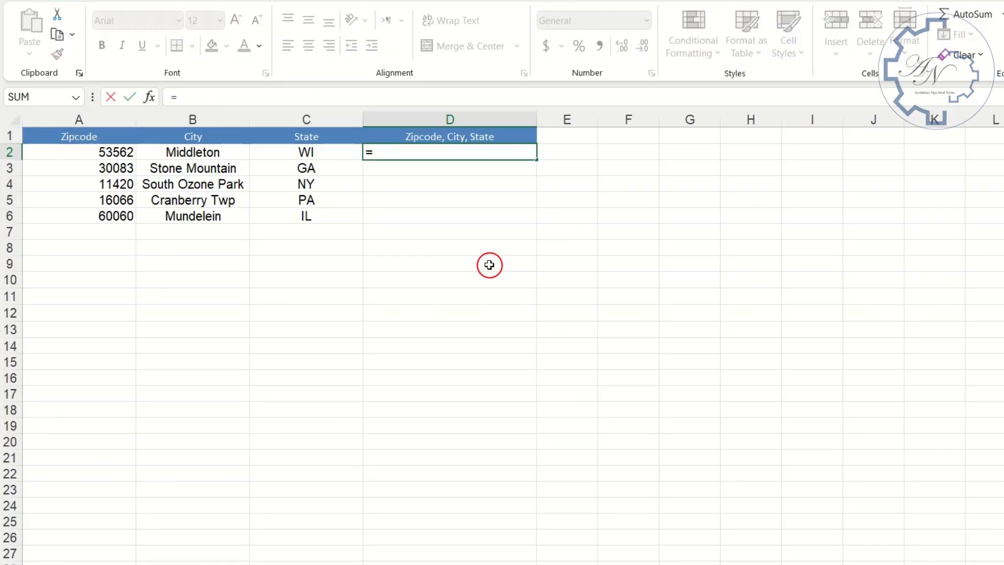
pyautogui.click(65, 153)
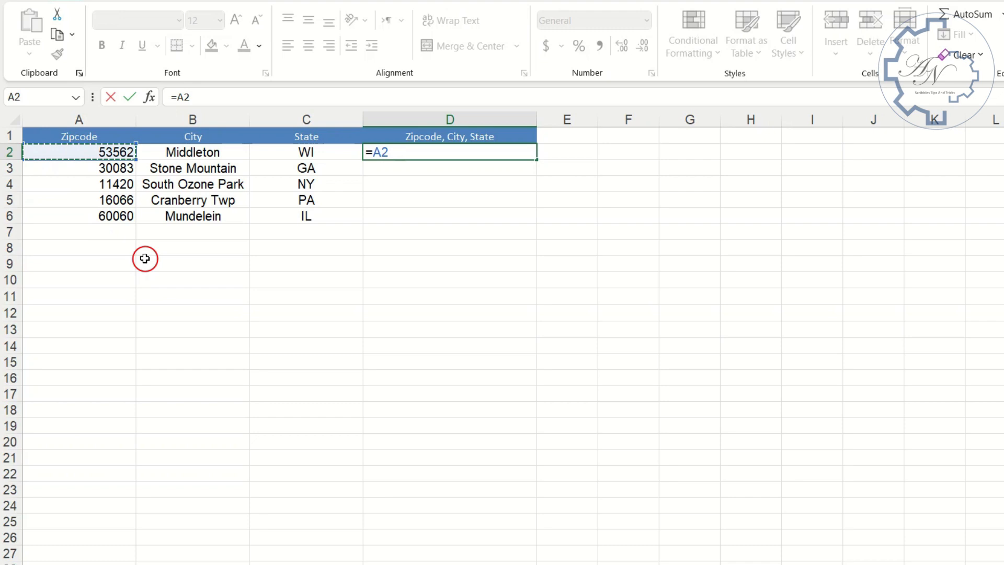
pyautogui.write('&')
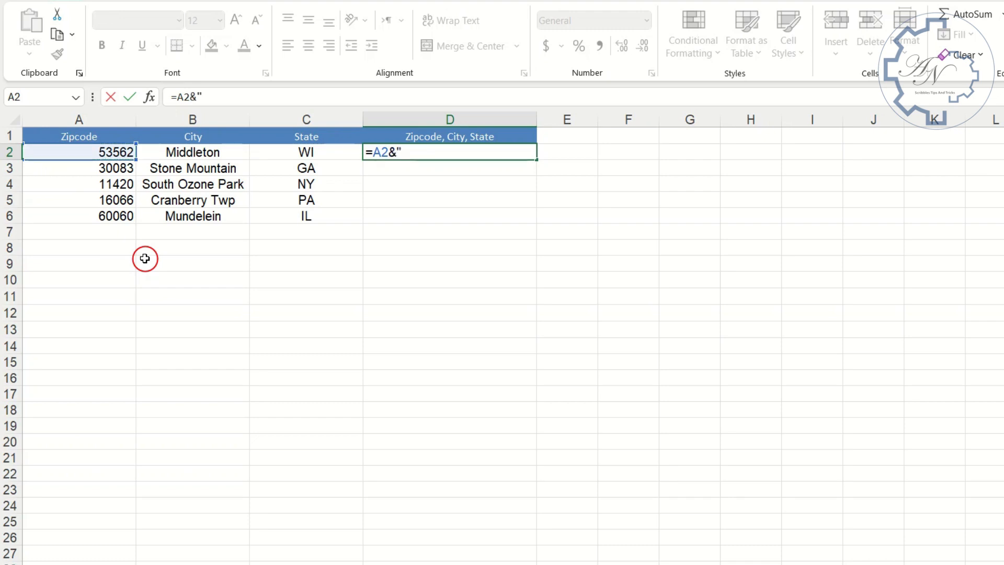
pyautogui.write('" "&')
pyautogui.click(200, 151)
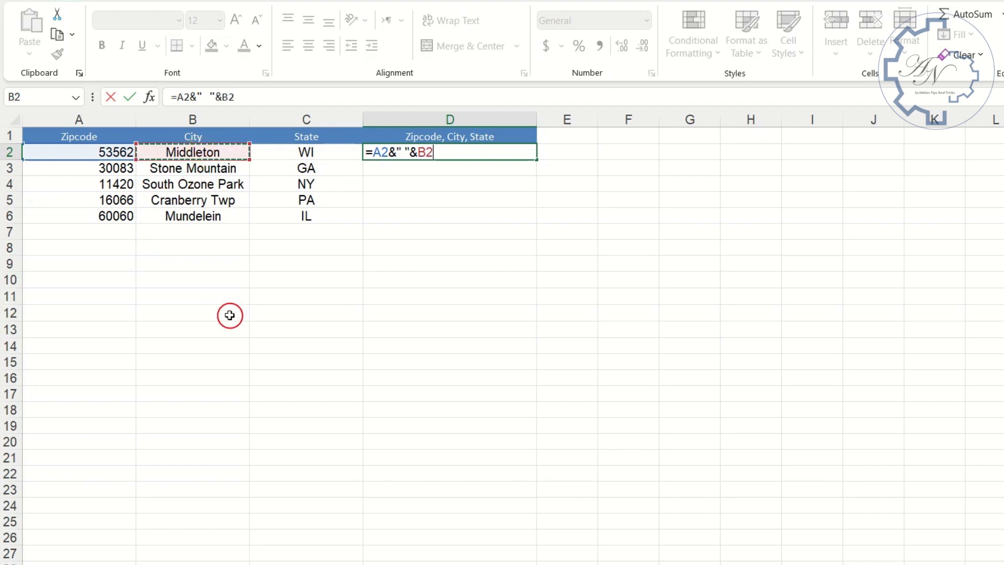
pyautogui.write('&')
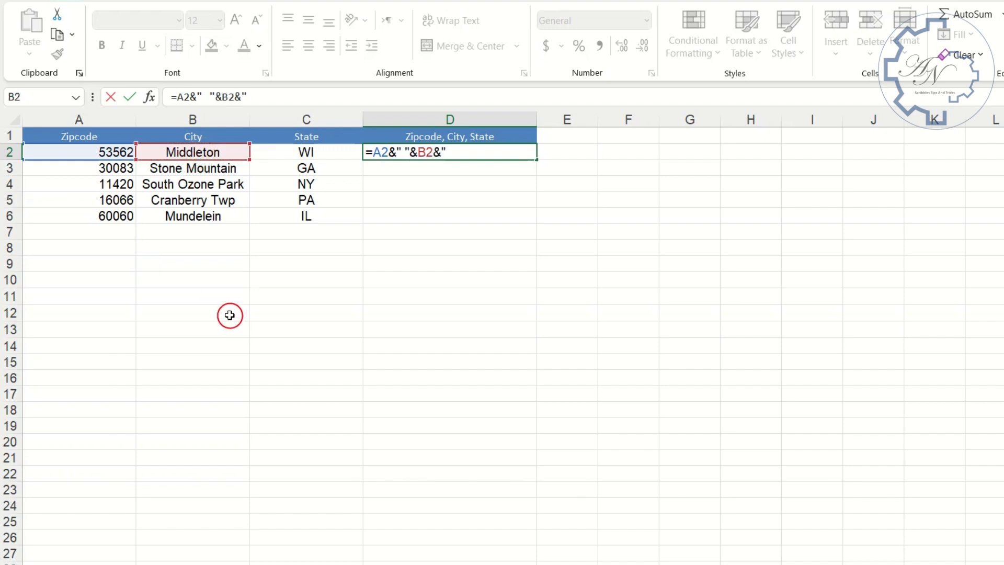
pyautogui.write('" "&')
pyautogui.click(308, 152)
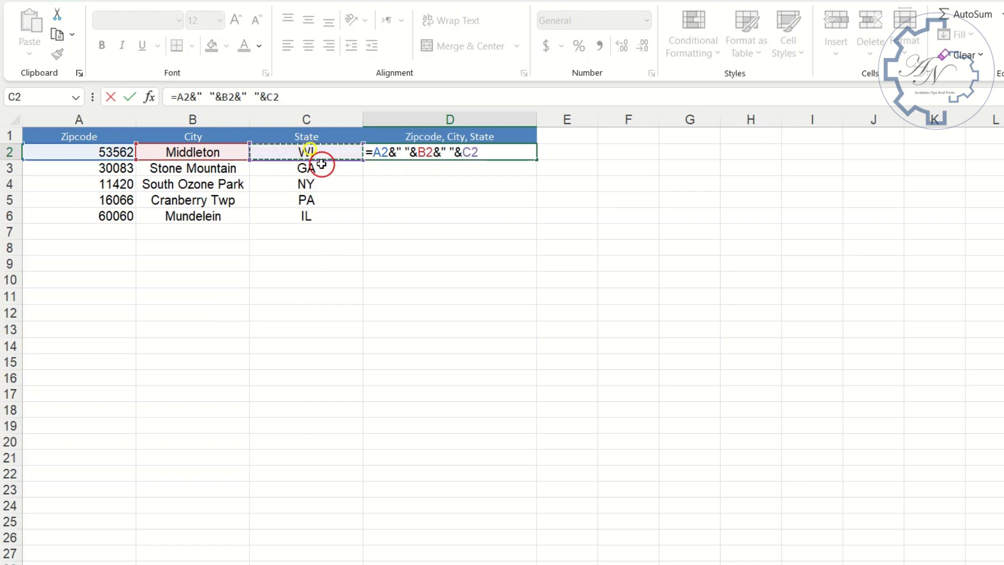
pyautogui.press('Return')
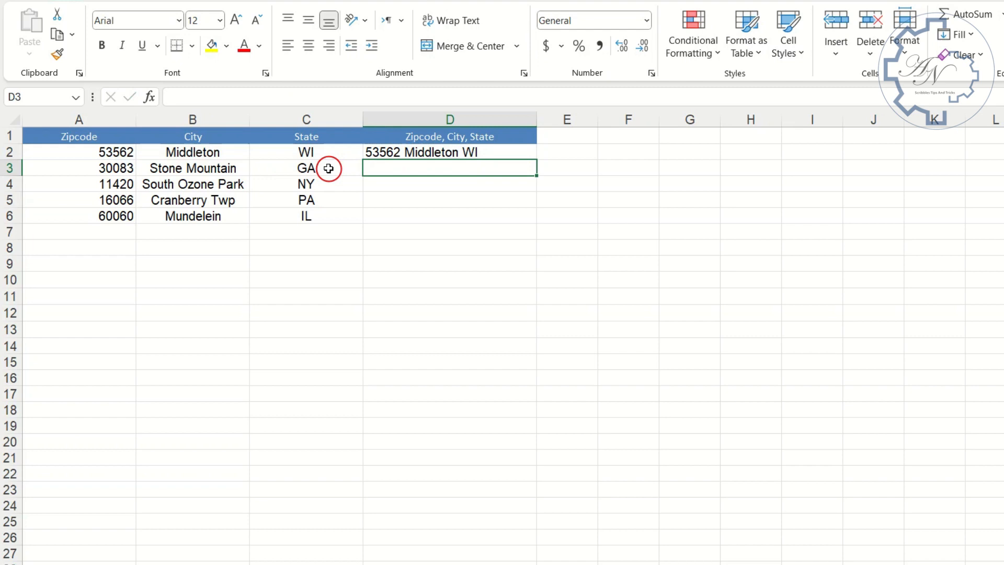
pyautogui.click(516, 152)
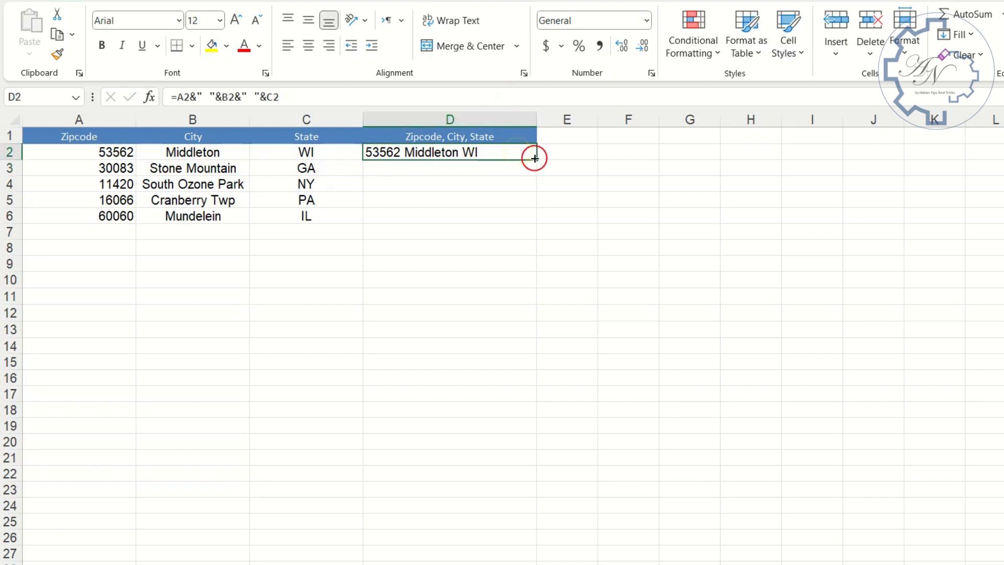
pyautogui.doubleClick(535, 158)
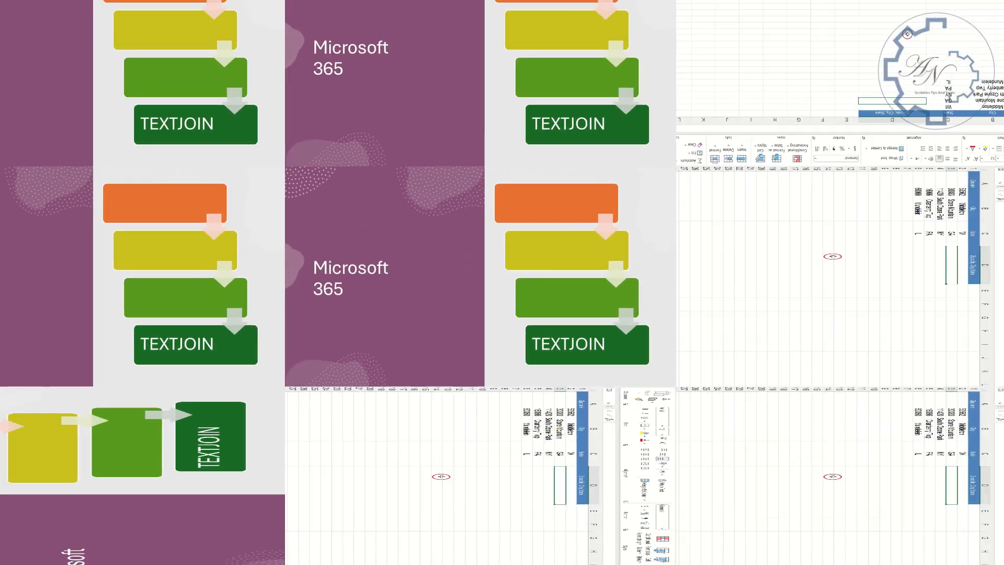
# Join the three columns in D2 with =TEXTJOIN(" ",TRUE,A2:C2), ignoring empty cells, and fill the formula down to D6.
pyautogui.write('=')
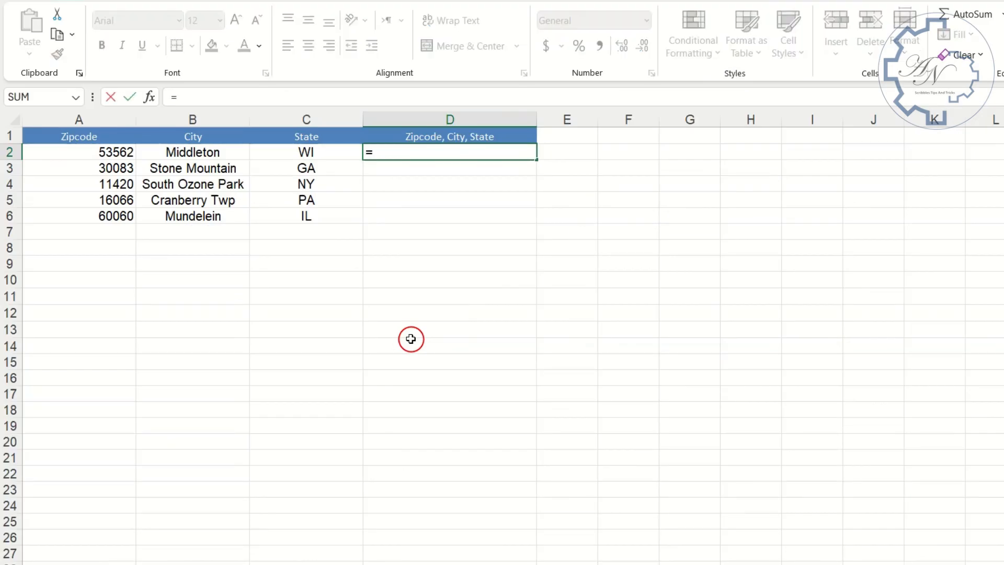
pyautogui.write('tex')
pyautogui.click(404, 209)
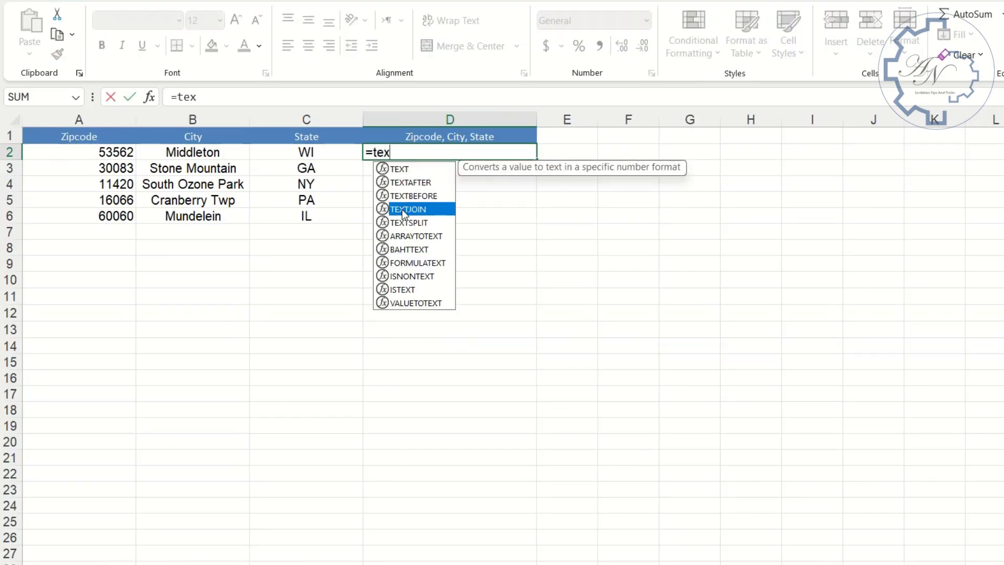
pyautogui.doubleClick(404, 209)
pyautogui.write('" ",')
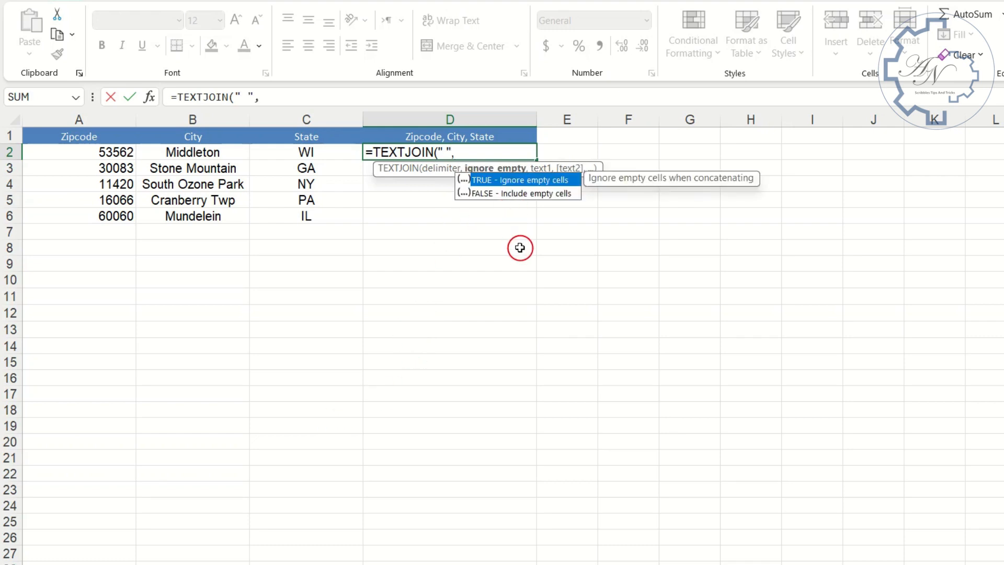
pyautogui.doubleClick(517, 180)
pyautogui.write(',')
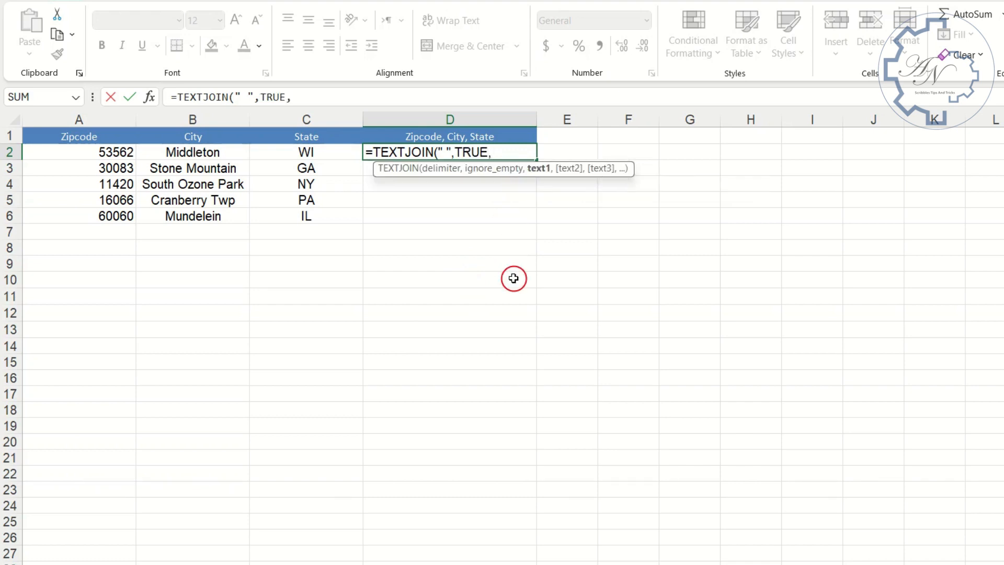
pyautogui.moveTo(117, 152); pyautogui.dragTo(290, 152)
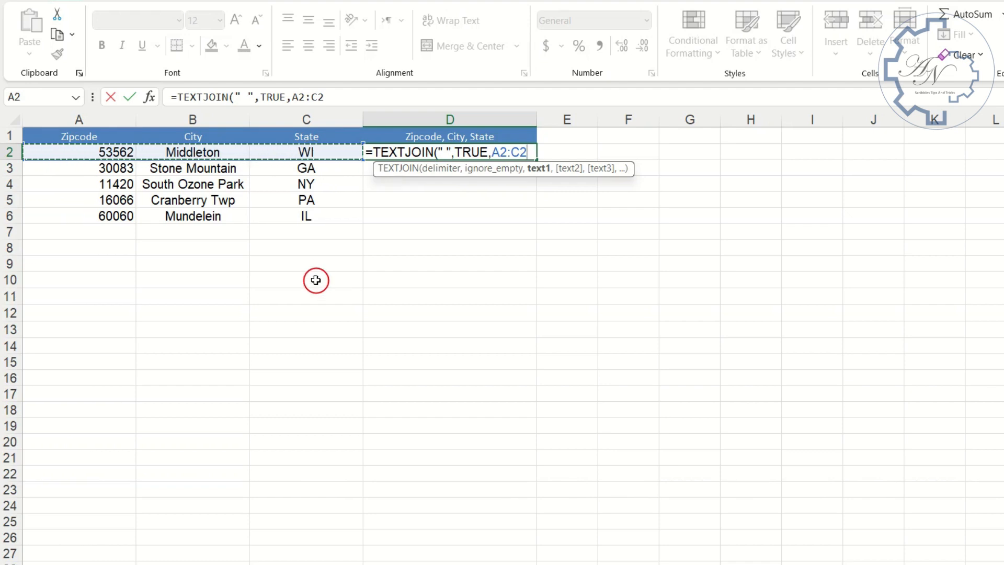
pyautogui.press('Return')
pyautogui.click(477, 156)
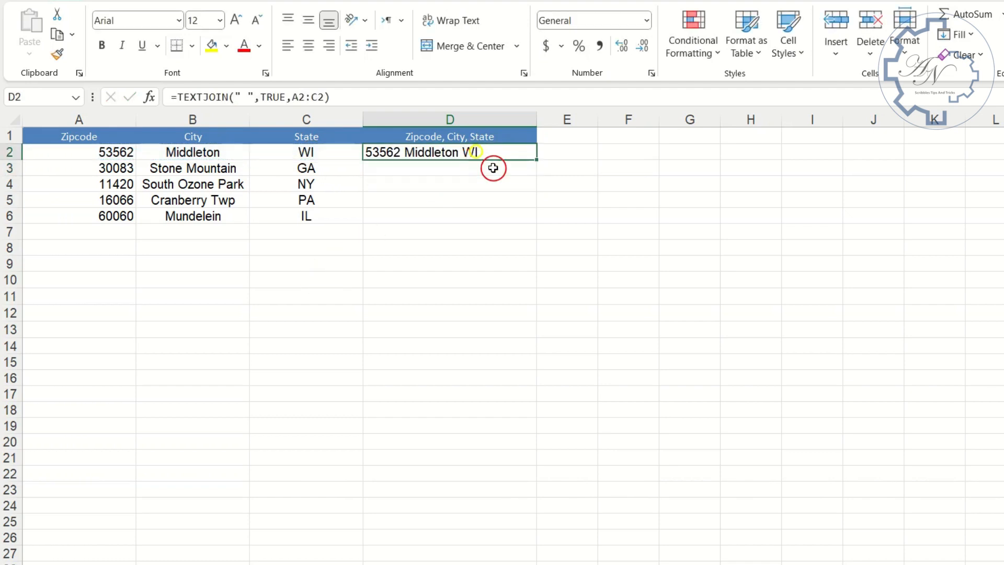
pyautogui.doubleClick(537, 160)
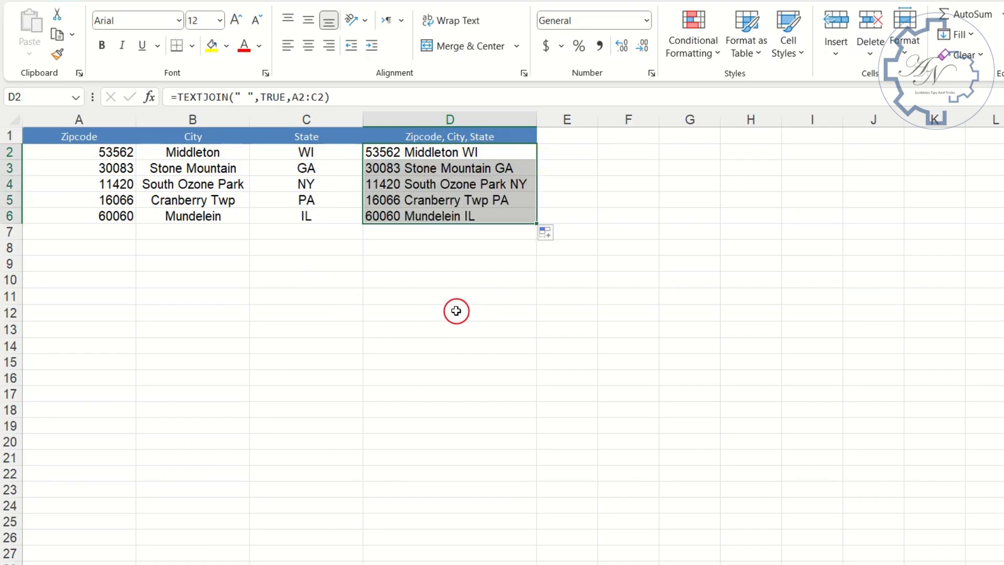